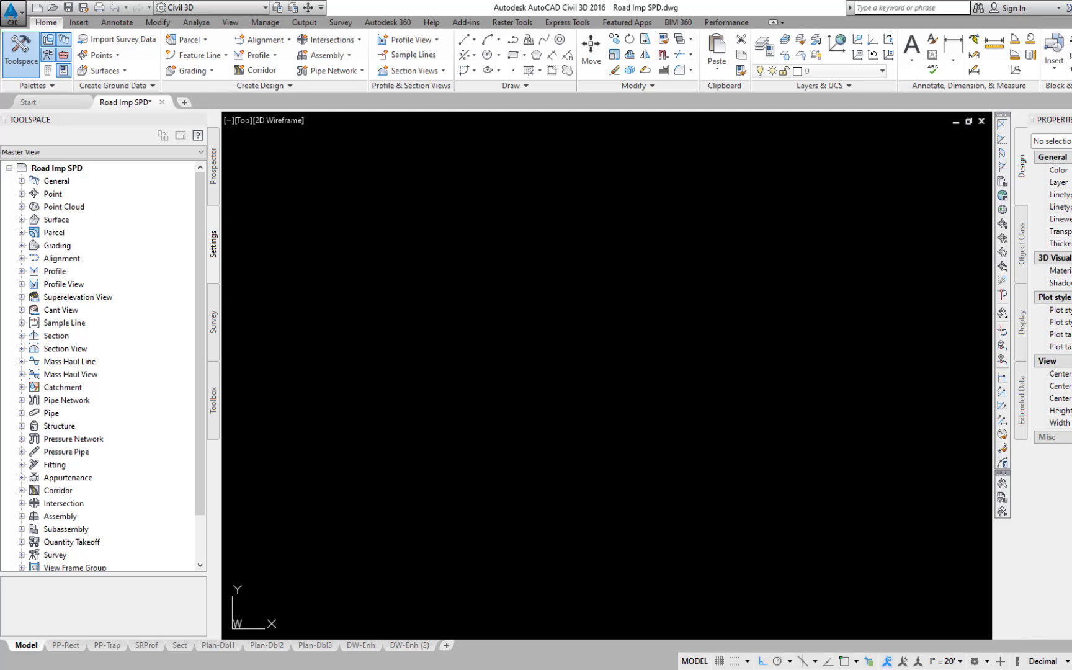
Step: Attach Road Imp.dwg from the Drawings - Design folder as an external reference at scale 1.00 and insertion point 0,0,0
text(xr)
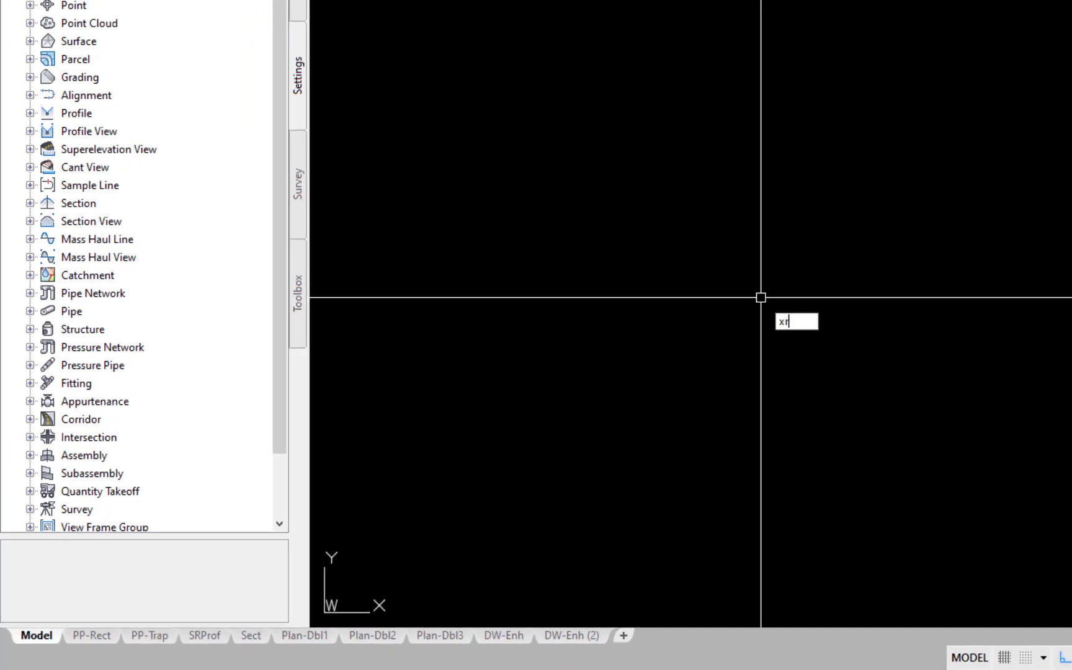
key(Return)
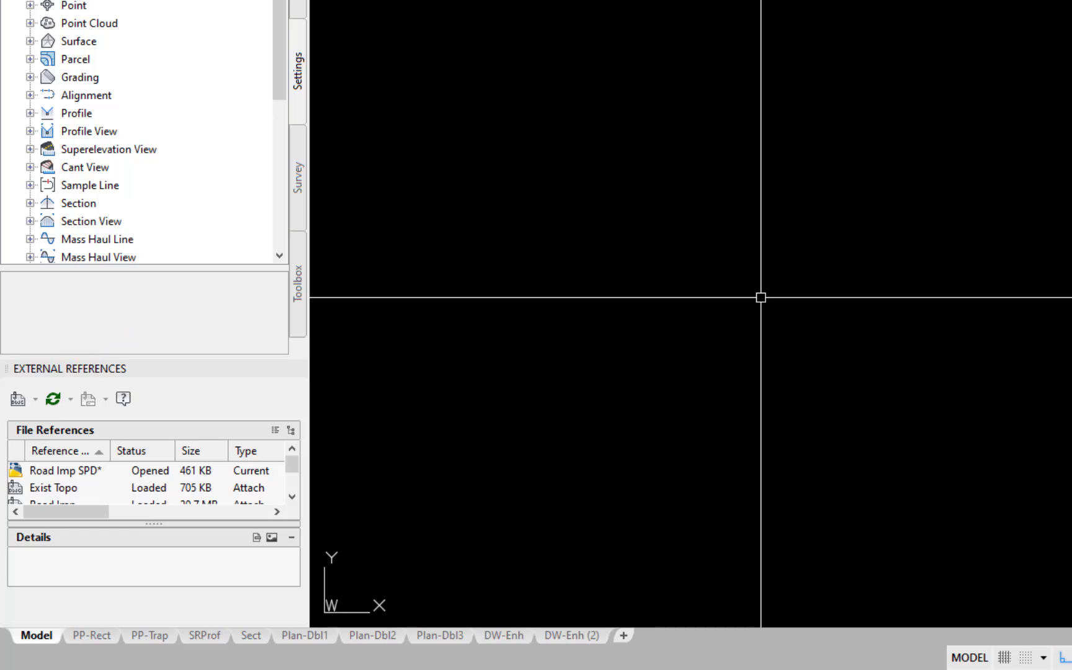
click(18, 401)
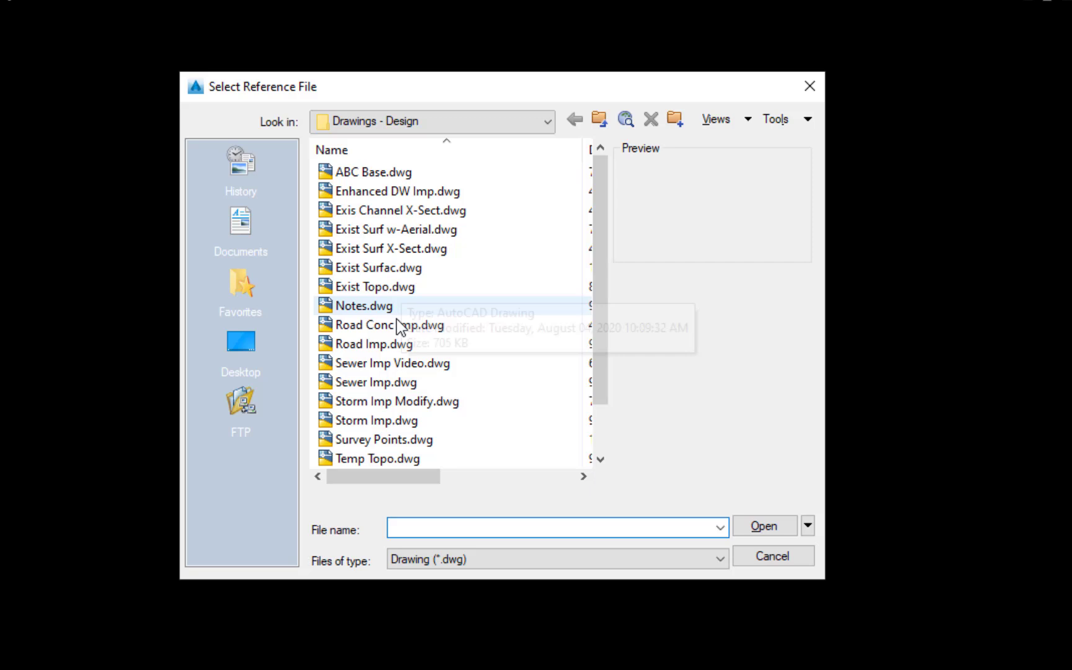
click(397, 345)
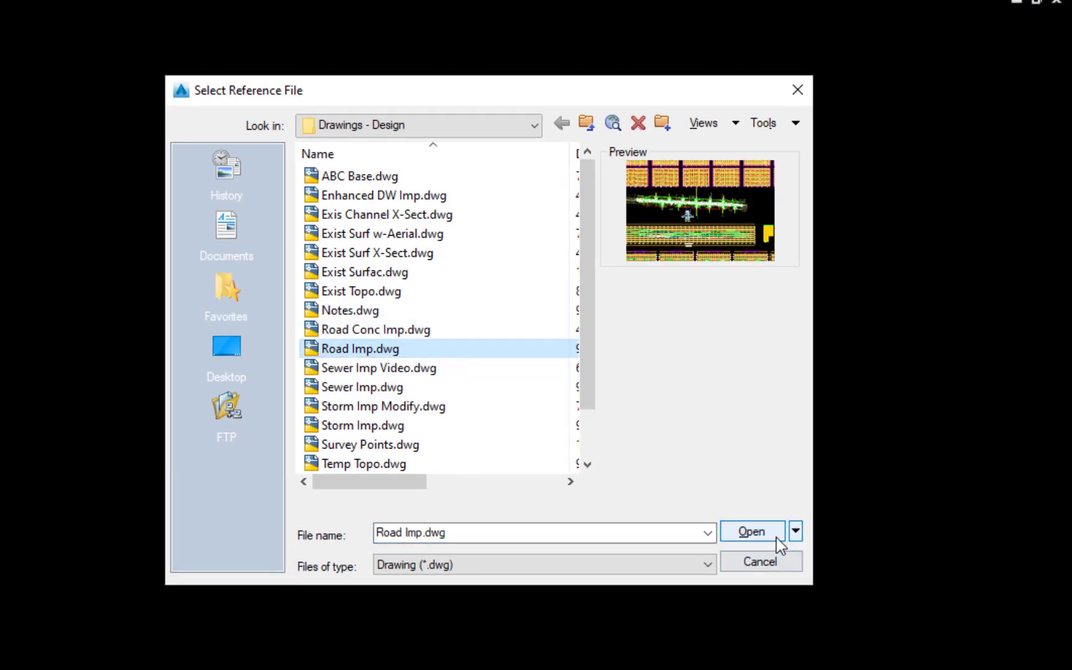
click(771, 537)
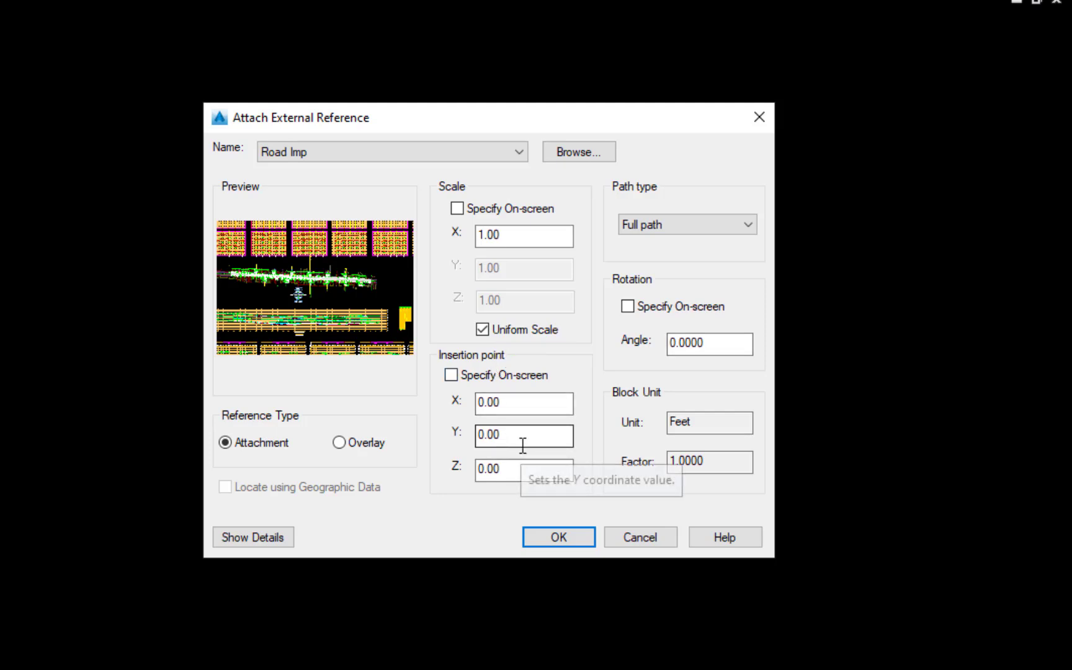
click(557, 541)
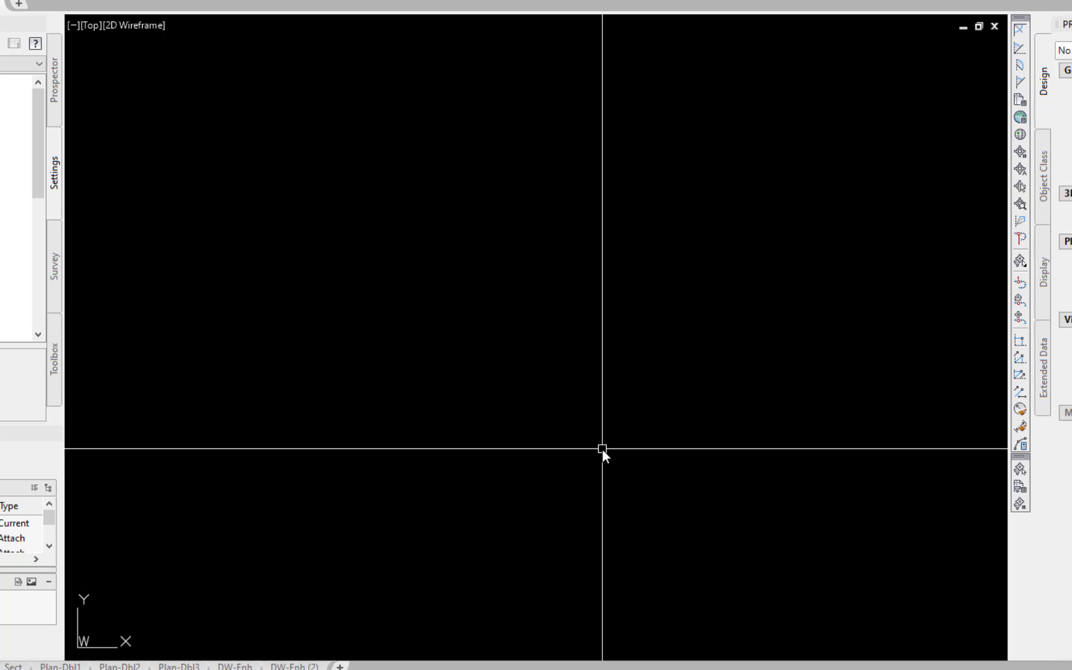
text(ze)
key(Return)
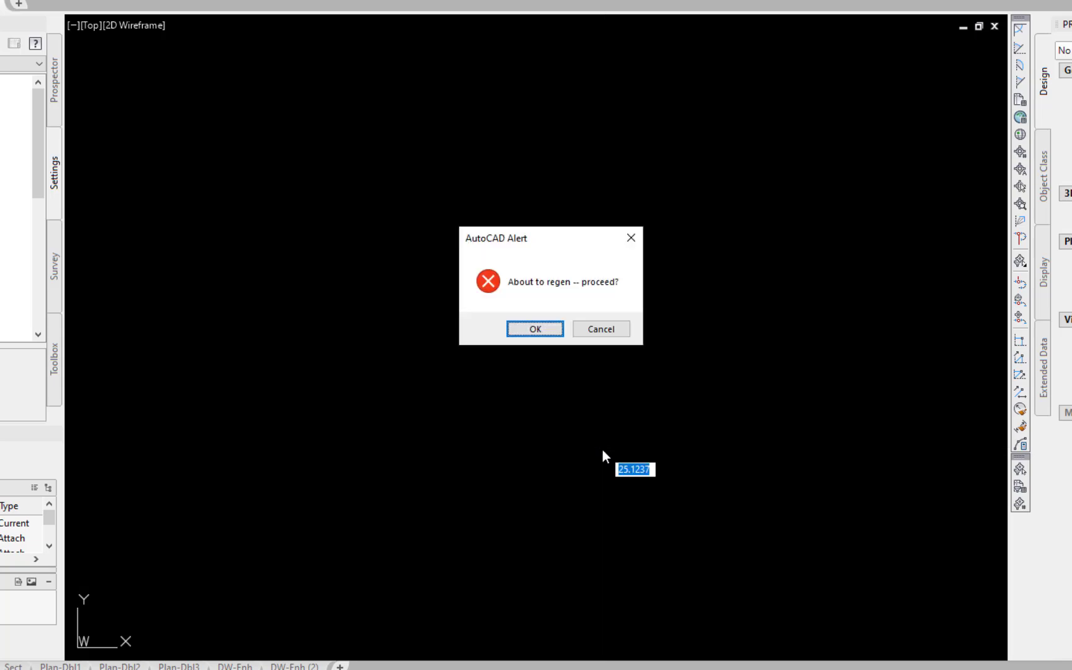
click(531, 329)
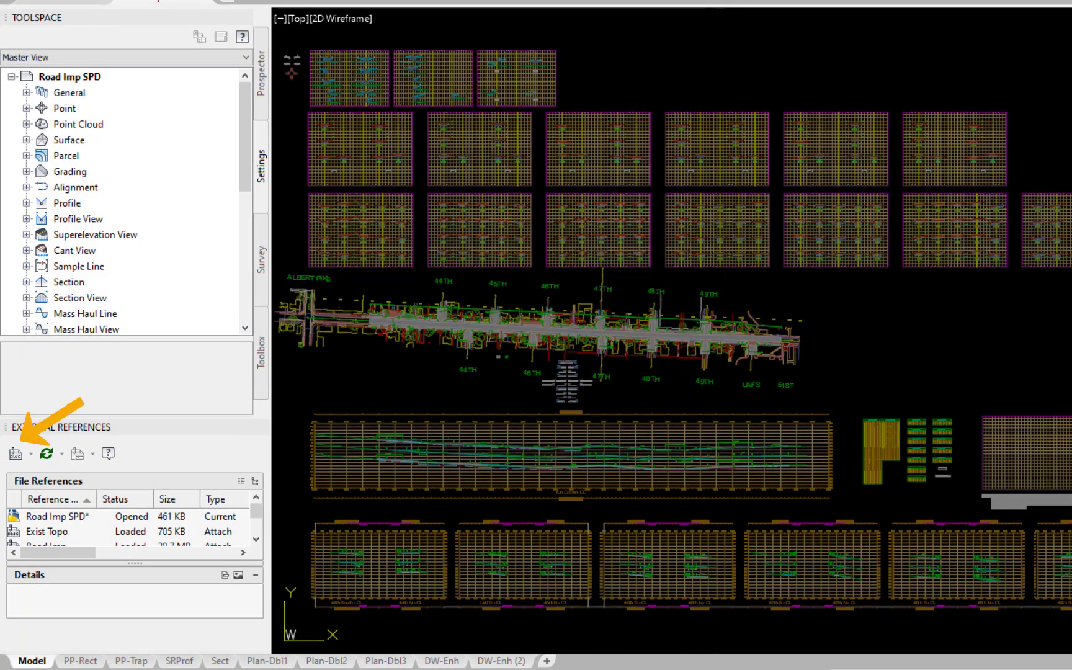
Step: Attach Title Block.dwg as an external reference at uniform scale 20, specifying its insertion point on-screen east of the road plan
click(15, 453)
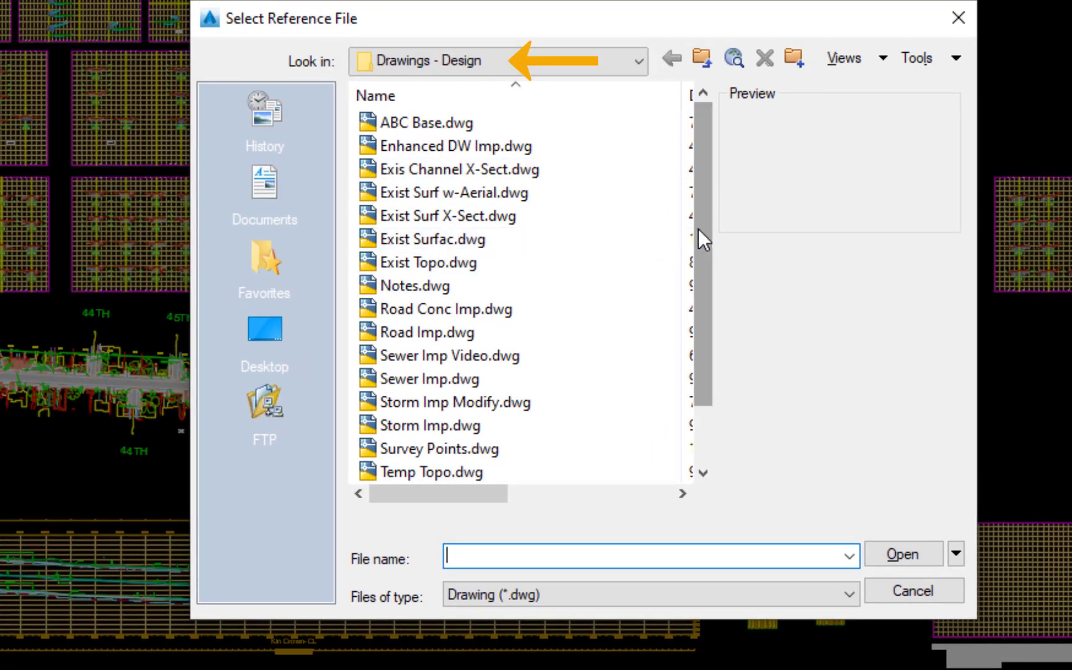
scroll(742, 240, down, 1)
click(441, 427)
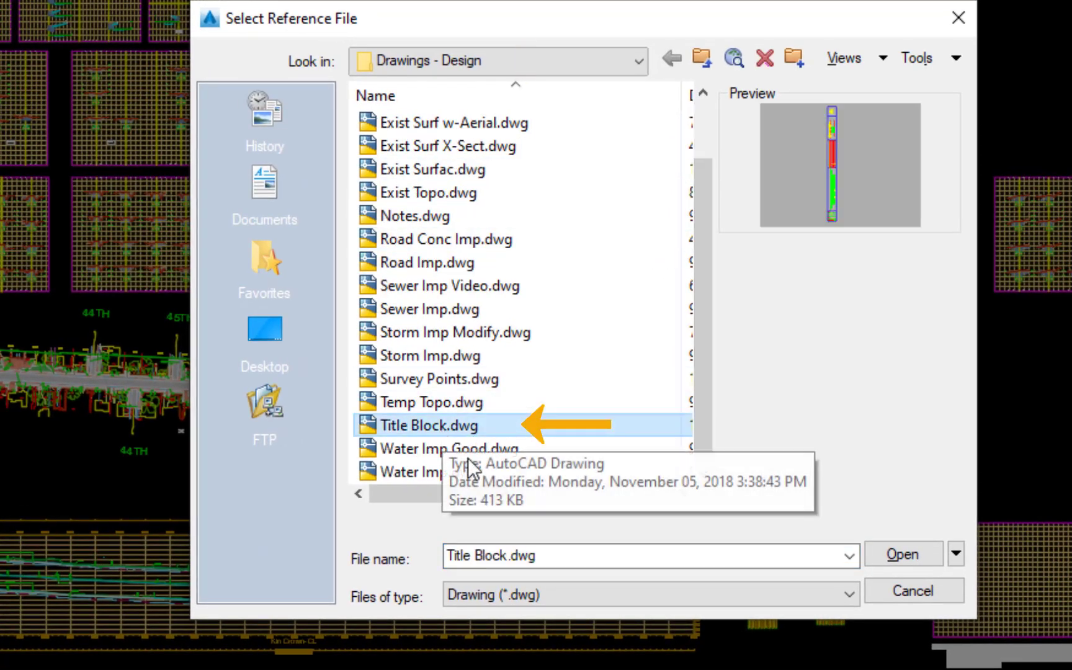
click(896, 551)
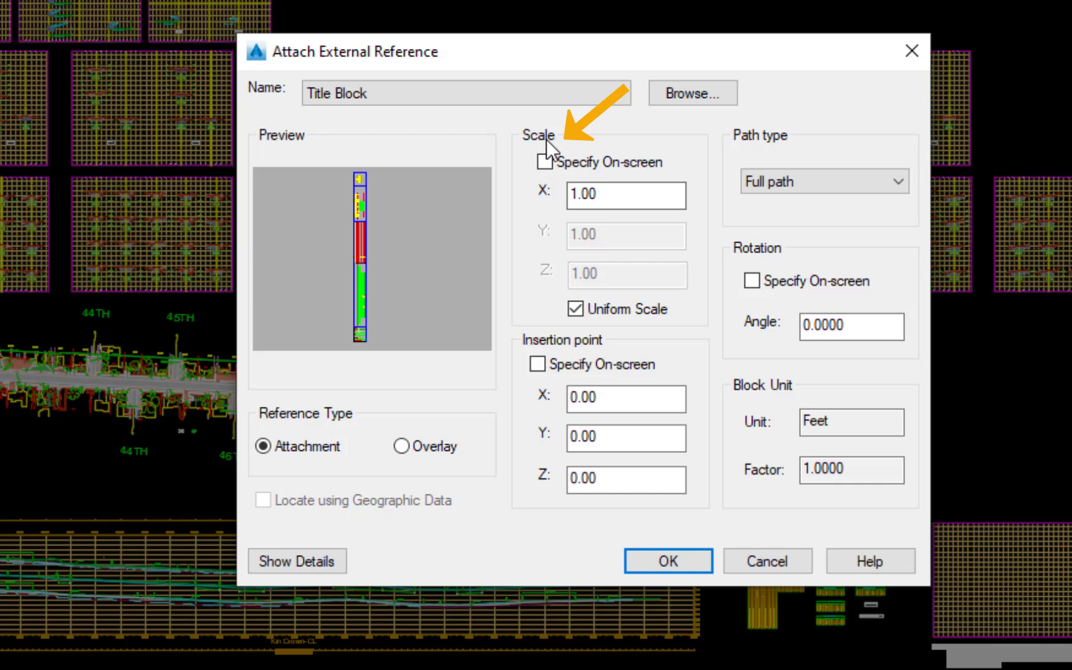
click(581, 197)
key(BackSpace)
text(20)
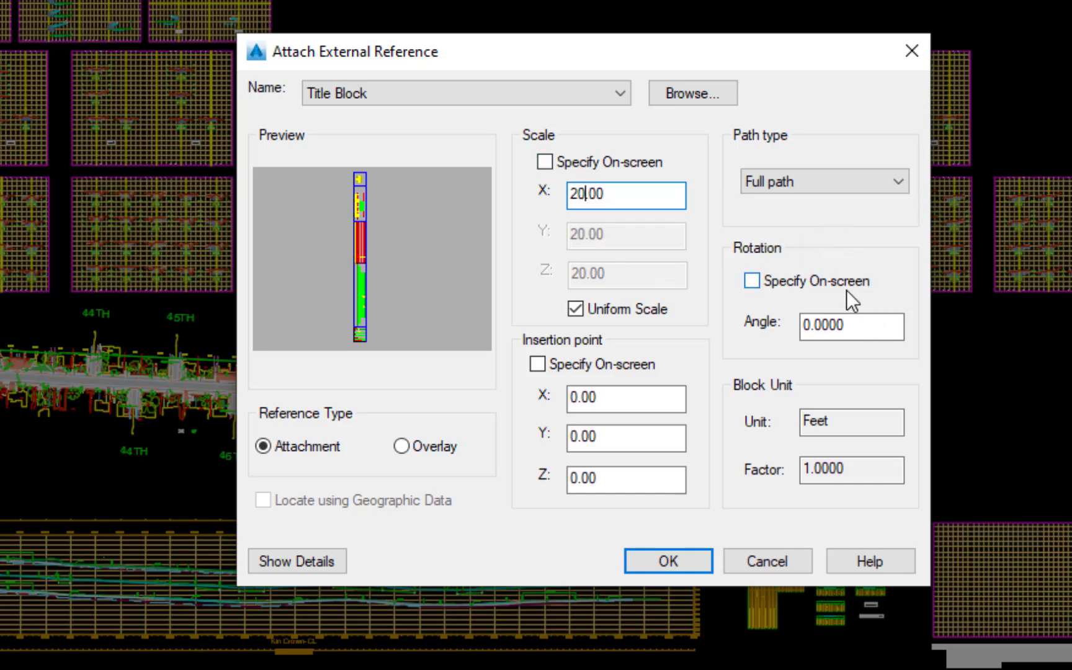
click(535, 366)
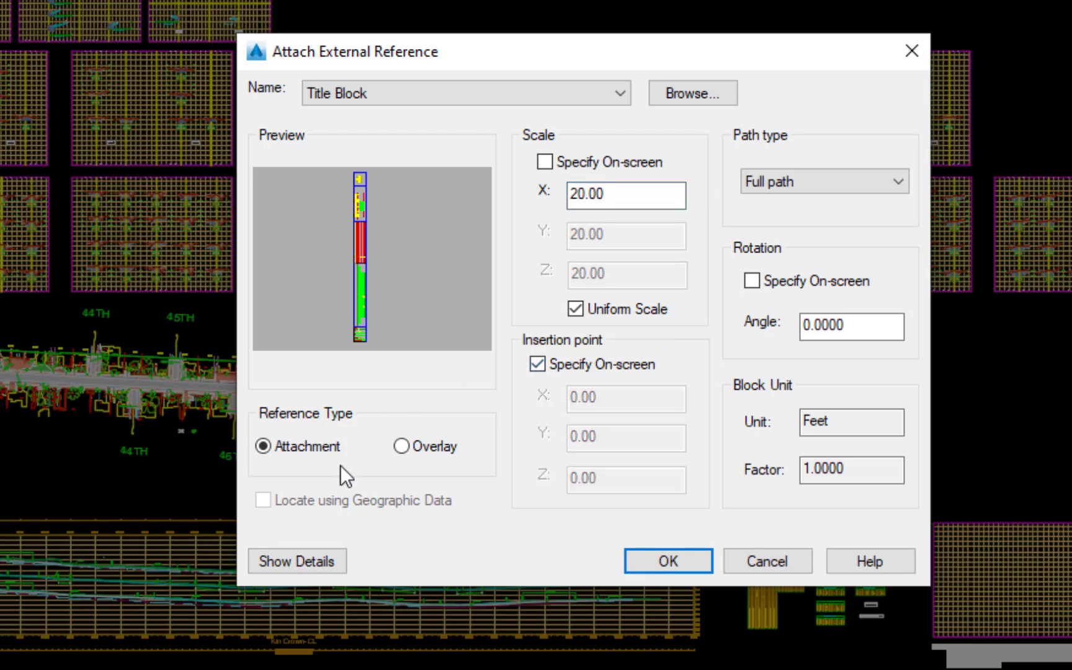
click(685, 560)
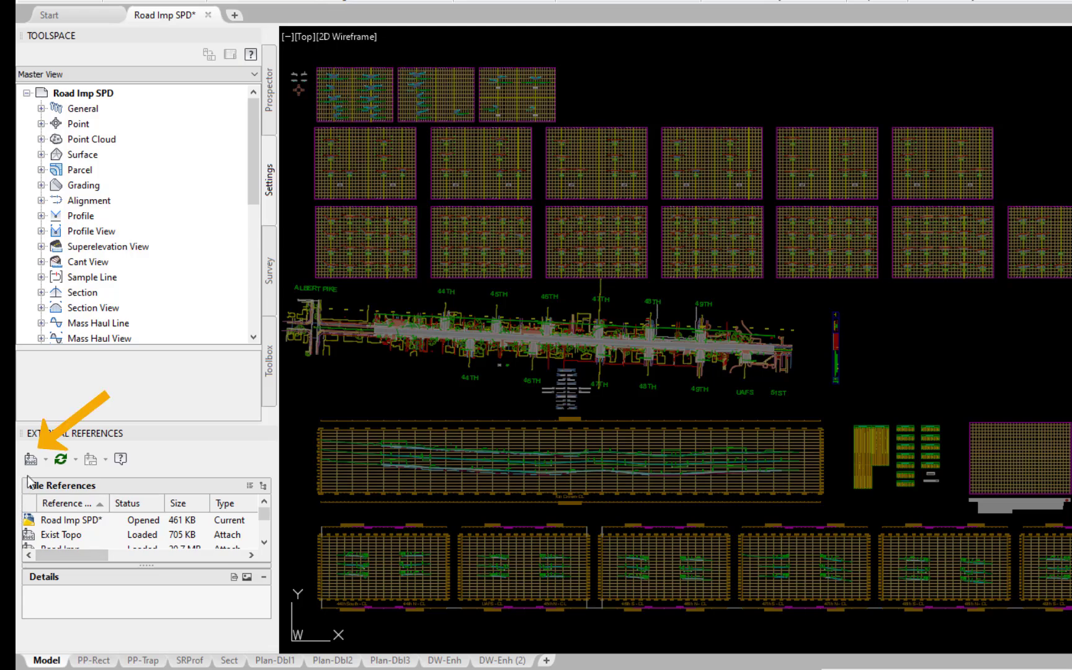
Step: Attach Notes.dwg as an external reference at uniform scale 20 and place it east of the title block
click(31, 459)
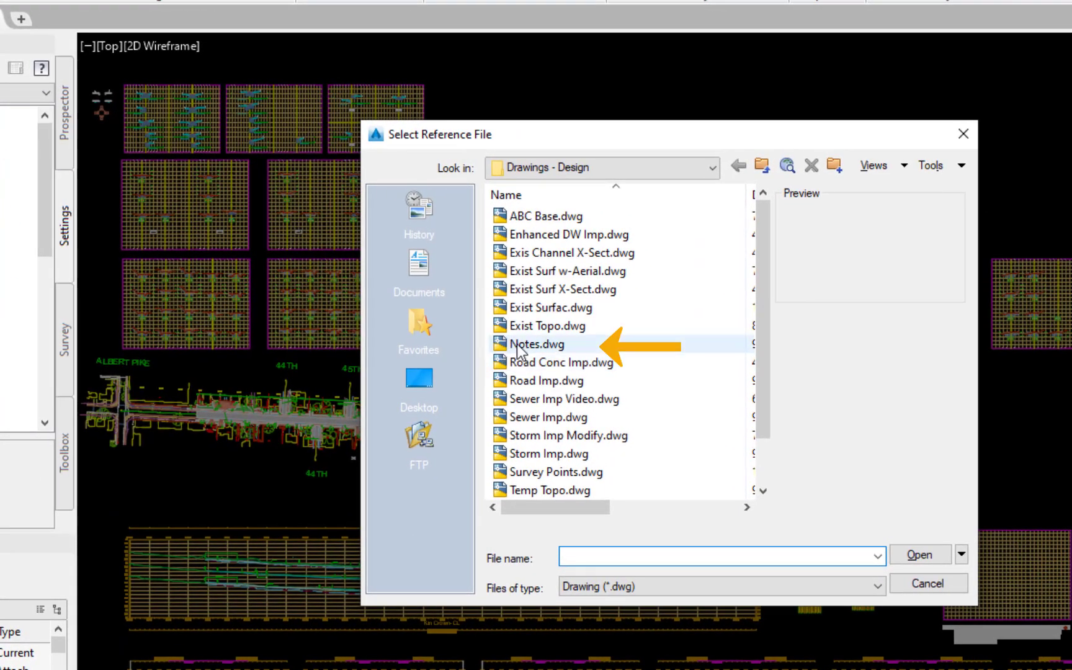
click(546, 336)
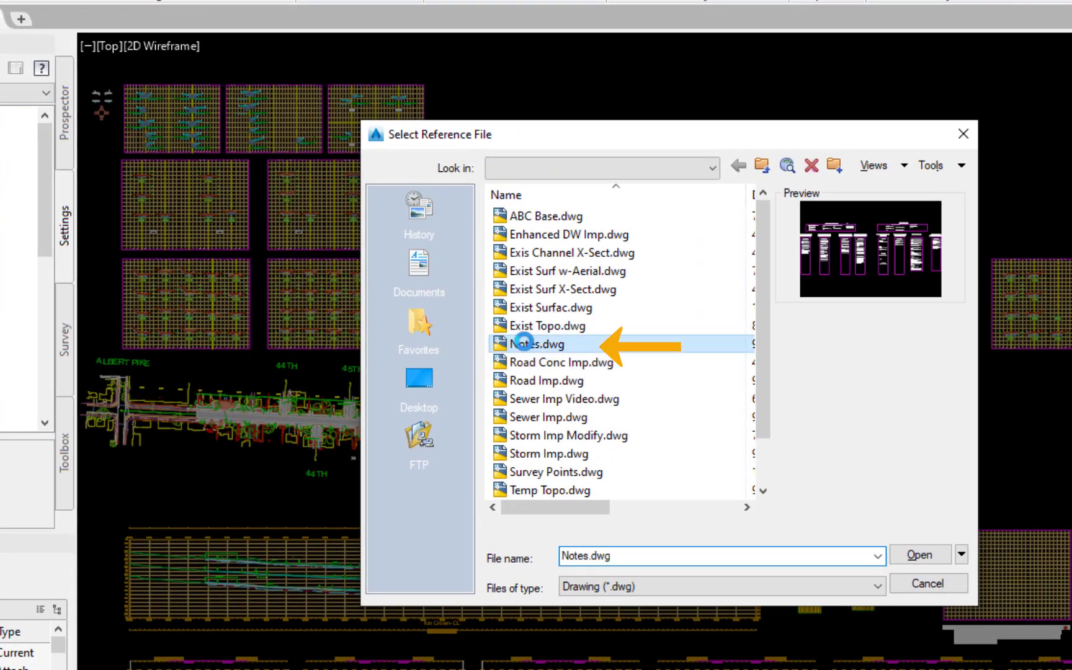
click(910, 554)
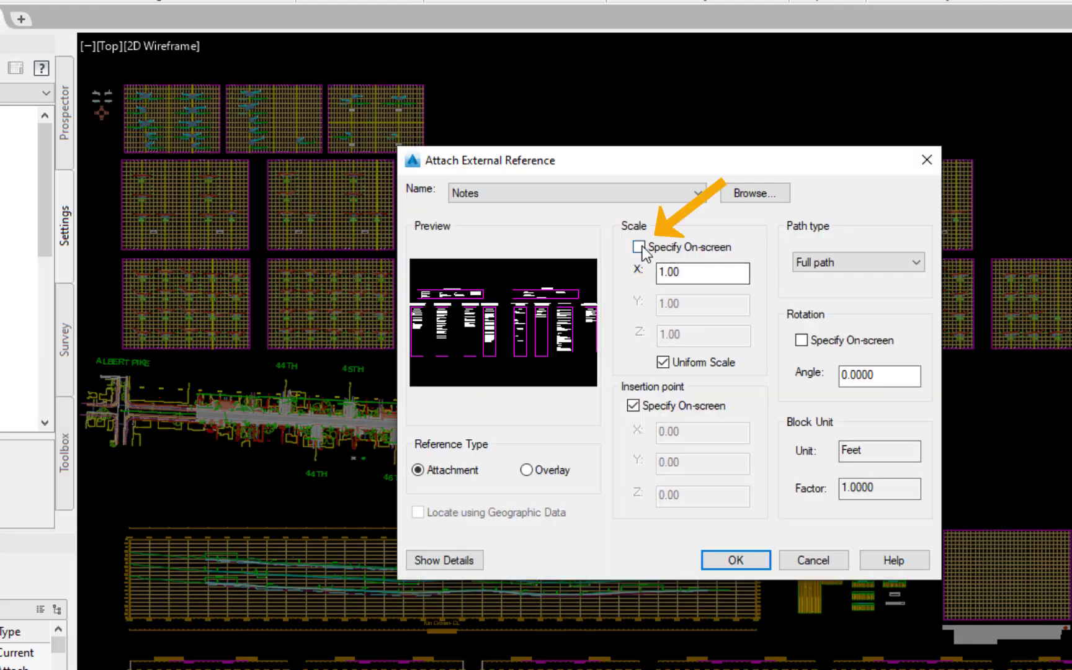
drag(682, 273, 642, 278)
text(20)
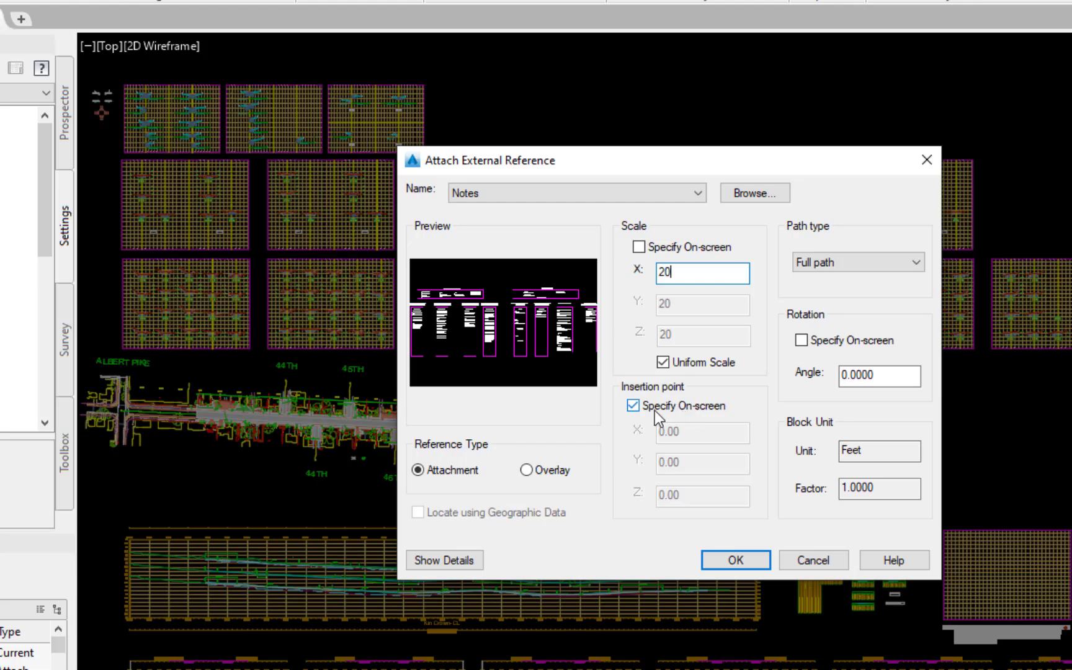
click(731, 556)
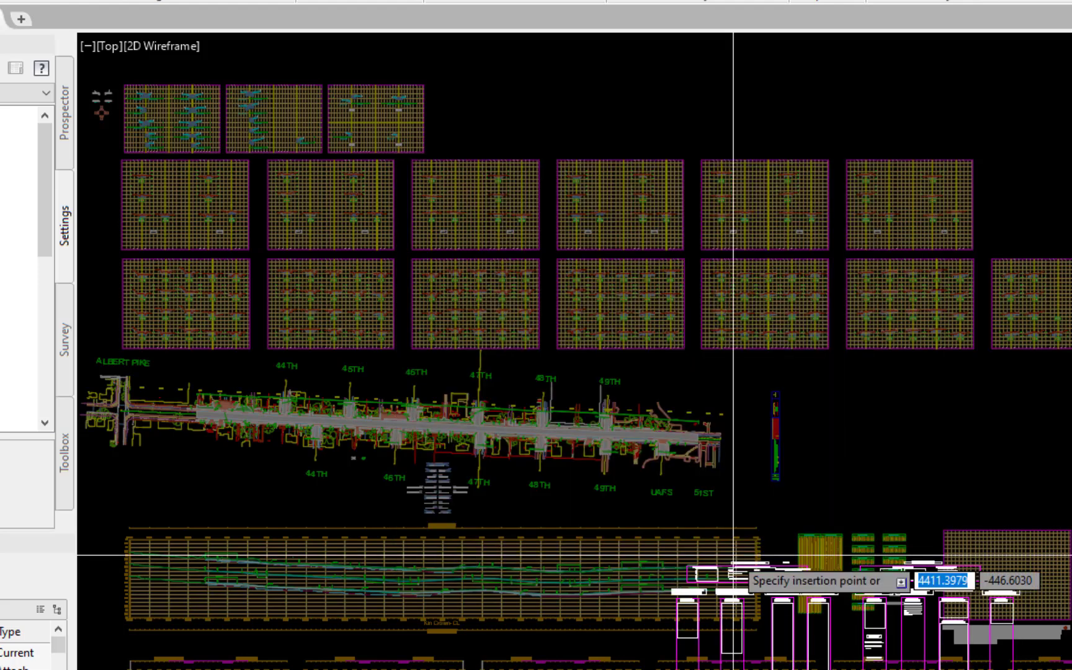
click(873, 366)
Step: Save the drawing as Road Imp SPD.dwg in Drawings - Production, replacing the existing file
text(S)
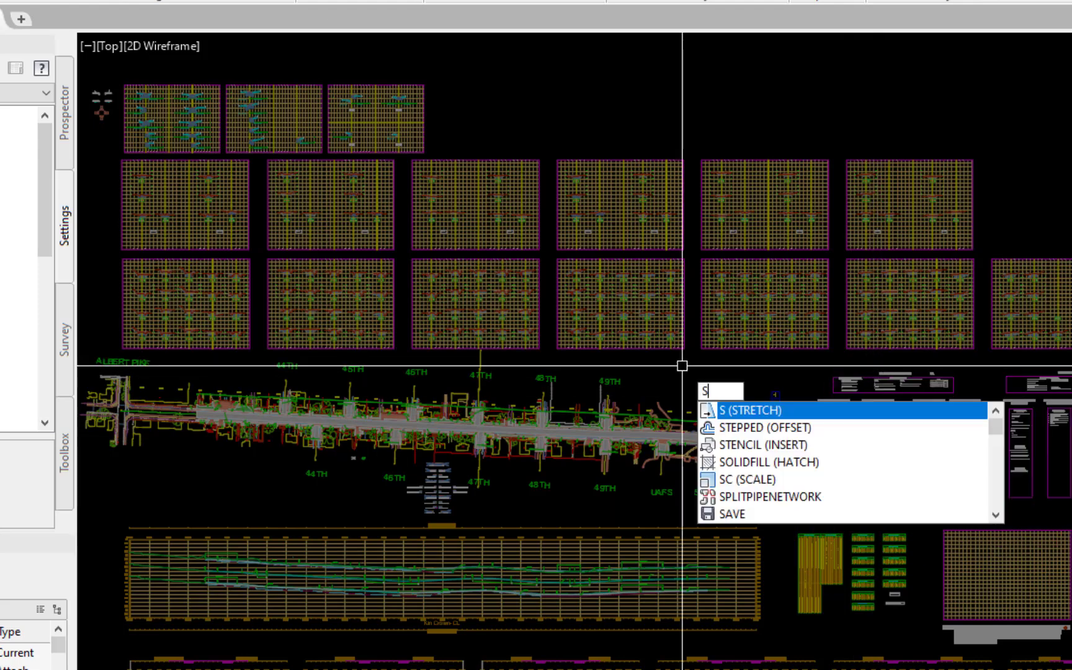
text(AVE)
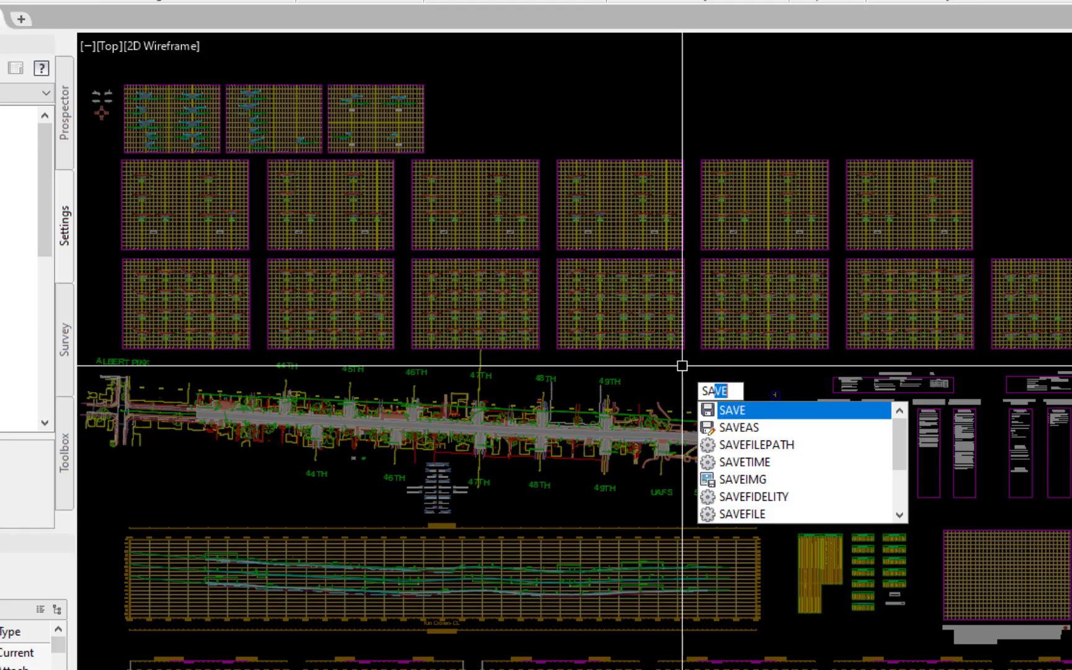
key(Return)
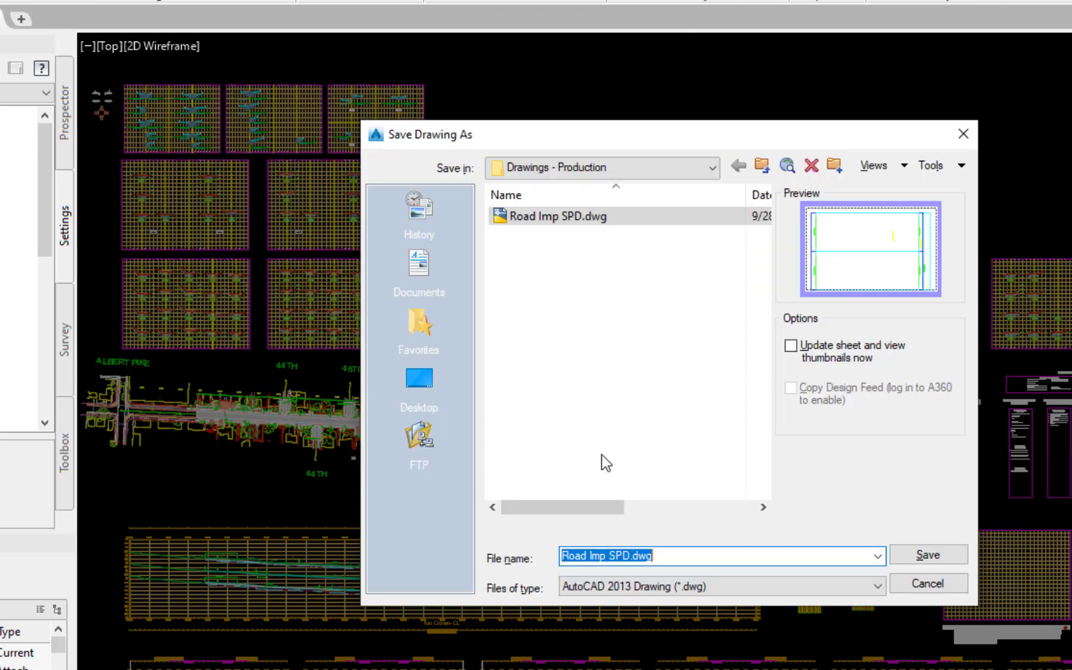
click(934, 559)
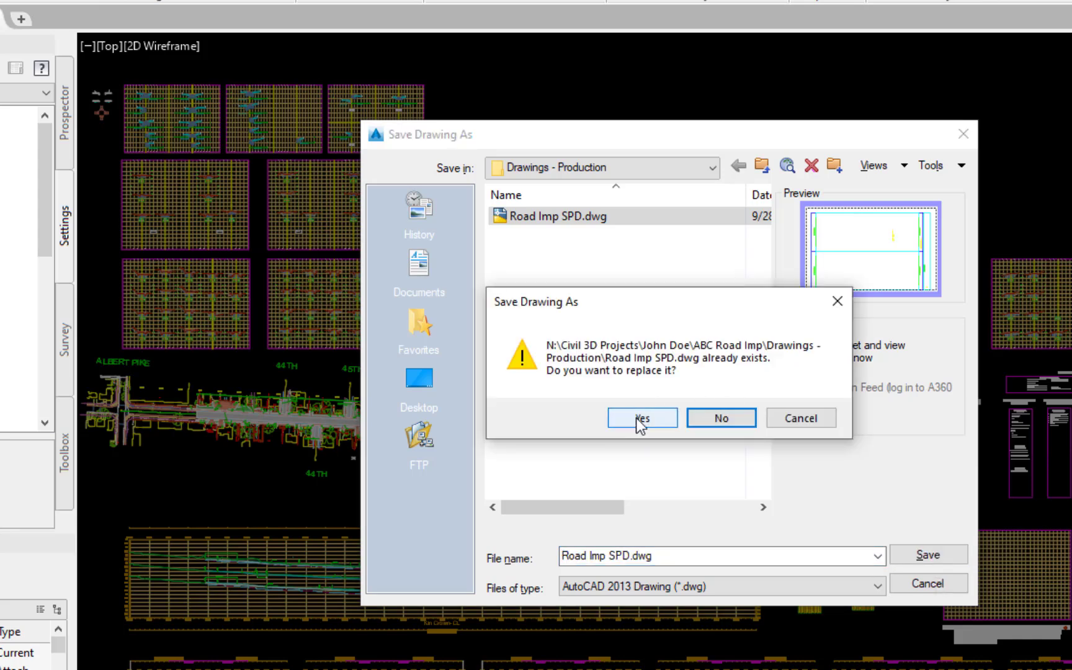
click(638, 420)
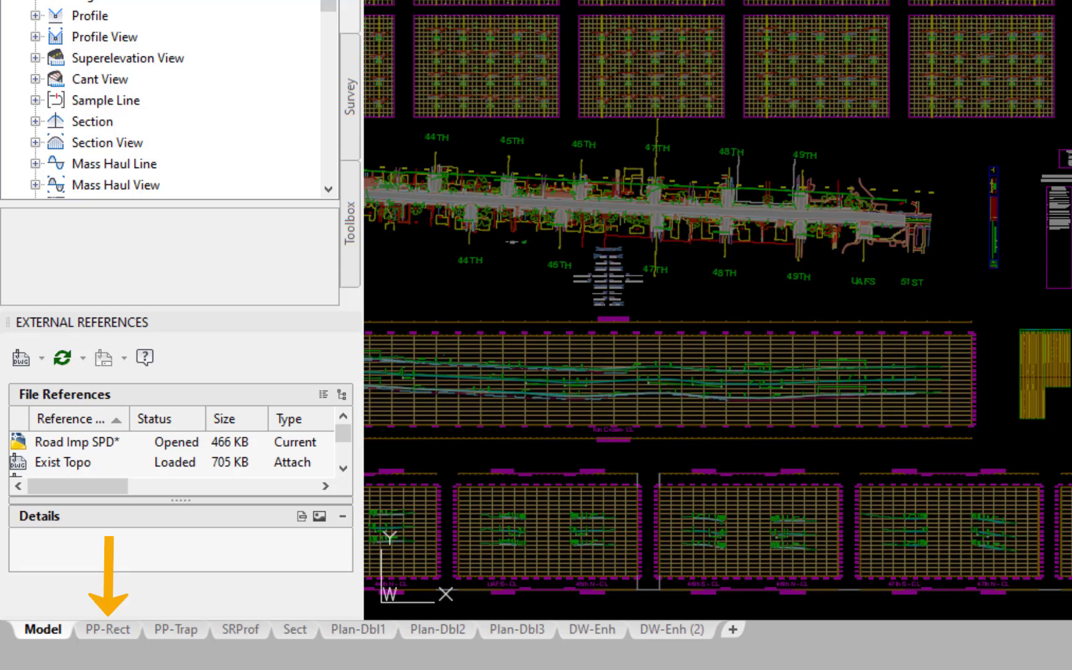
Step: Copy the construction notes, plan, profile and title block viewport frames from the PP-Rect layout to the clipboard
click(107, 629)
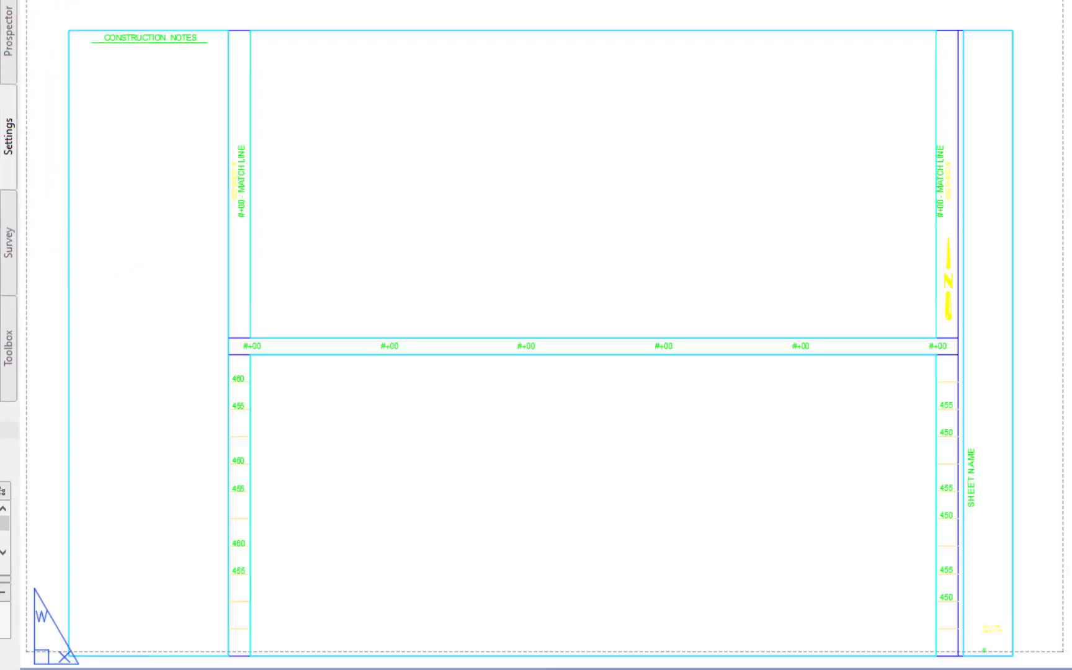
text(cop)
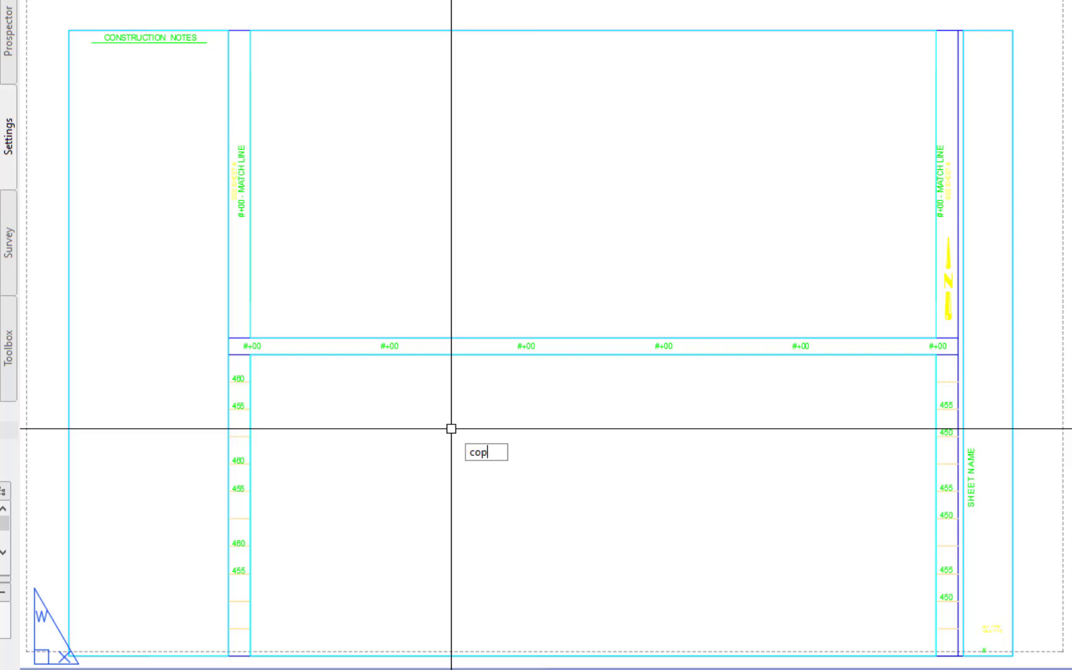
text(y)
key(Return)
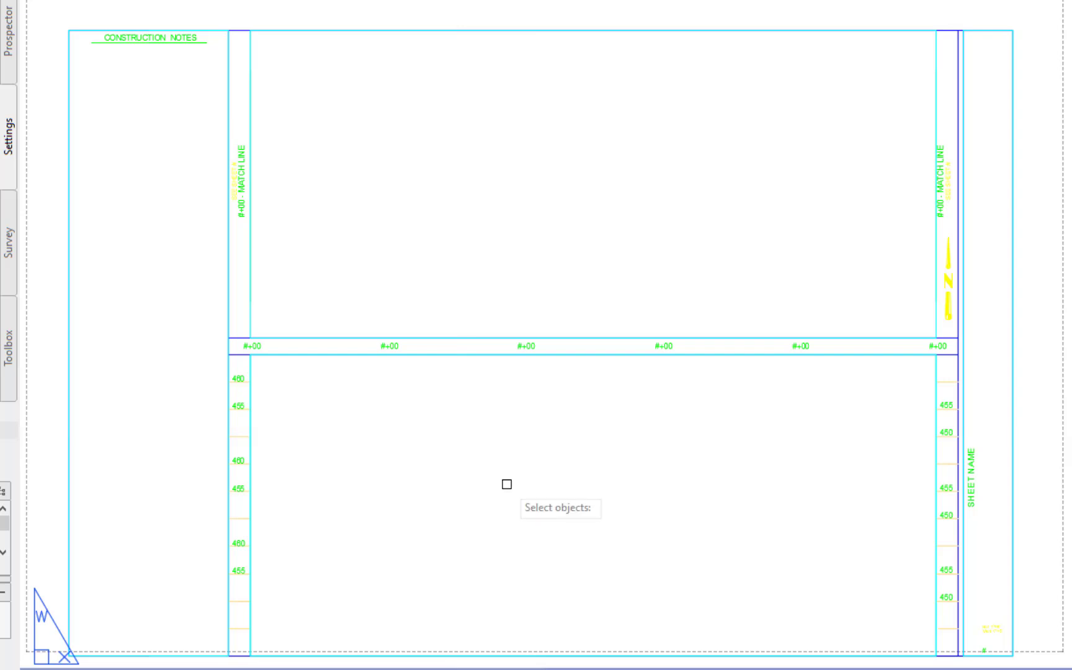
click(67, 444)
click(109, 508)
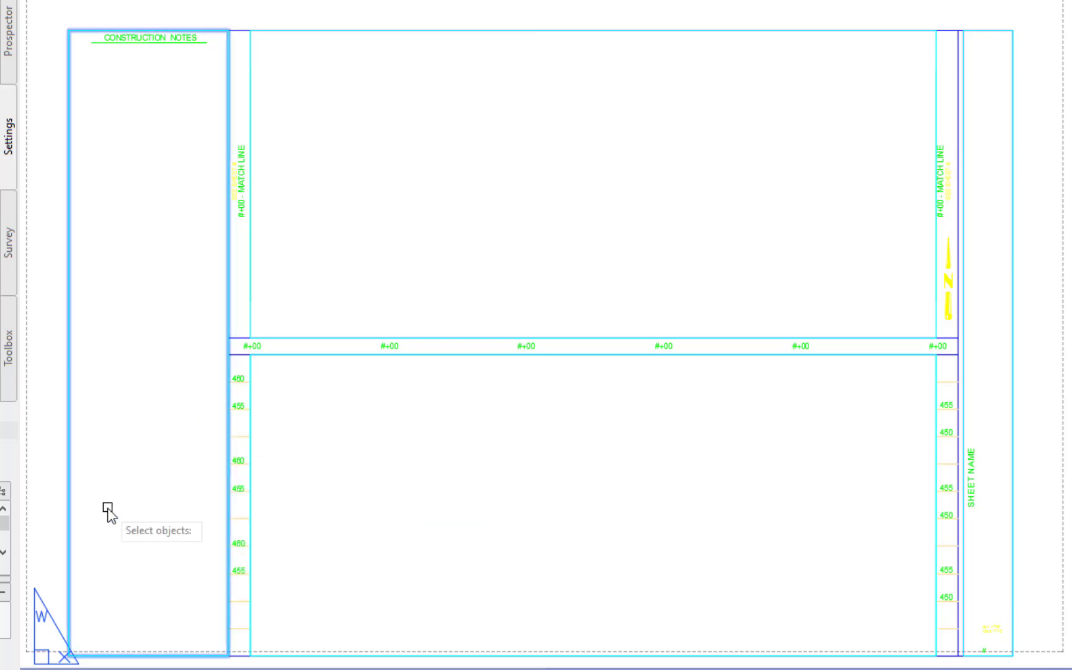
click(473, 337)
click(514, 404)
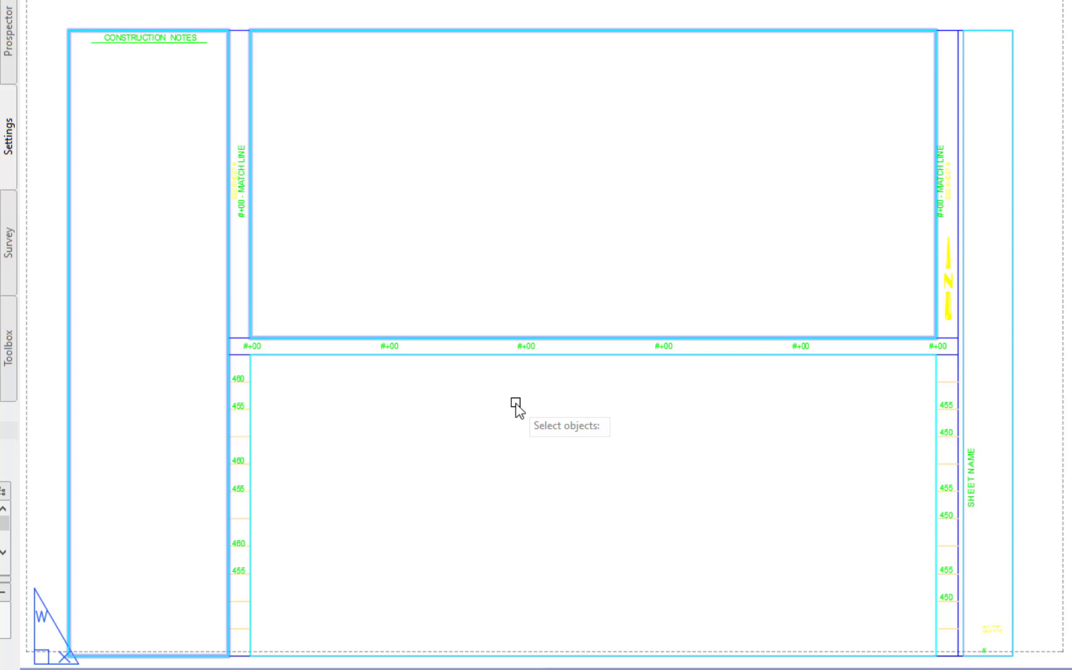
click(496, 354)
click(540, 423)
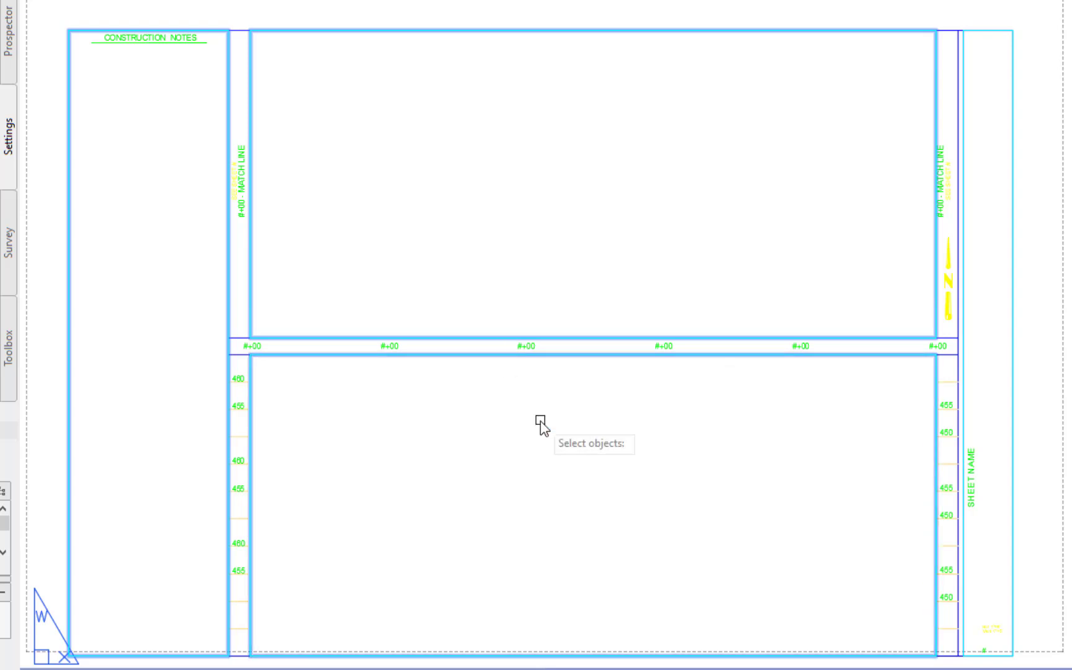
click(1010, 341)
click(1053, 409)
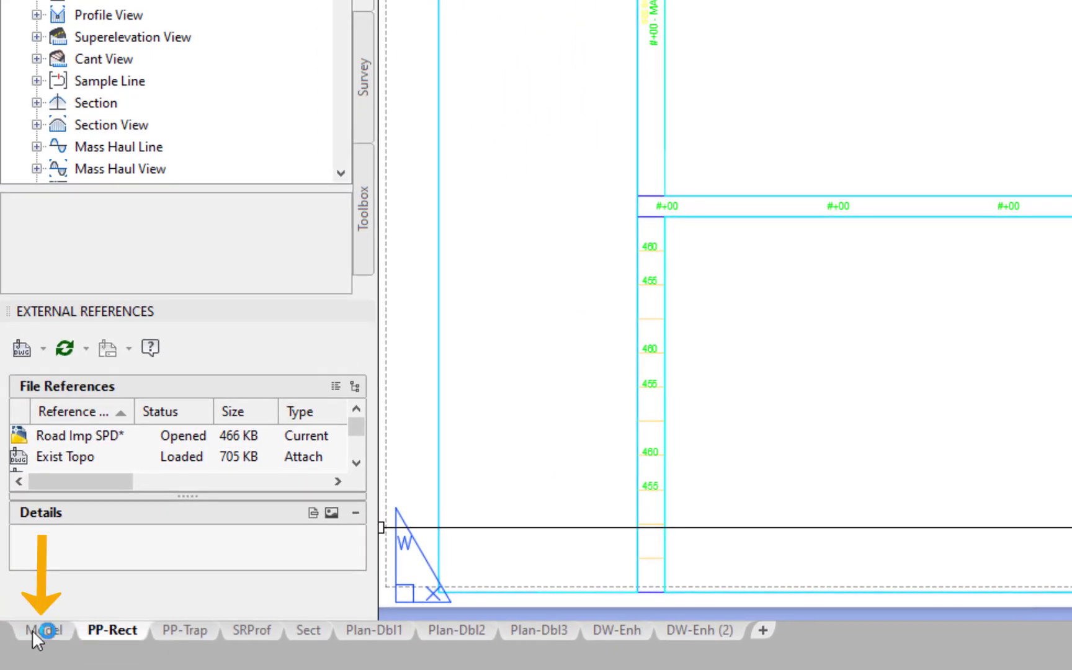
Step: Paste the copied viewport frames into model space in the empty area above the last cross-section sheet
click(32, 629)
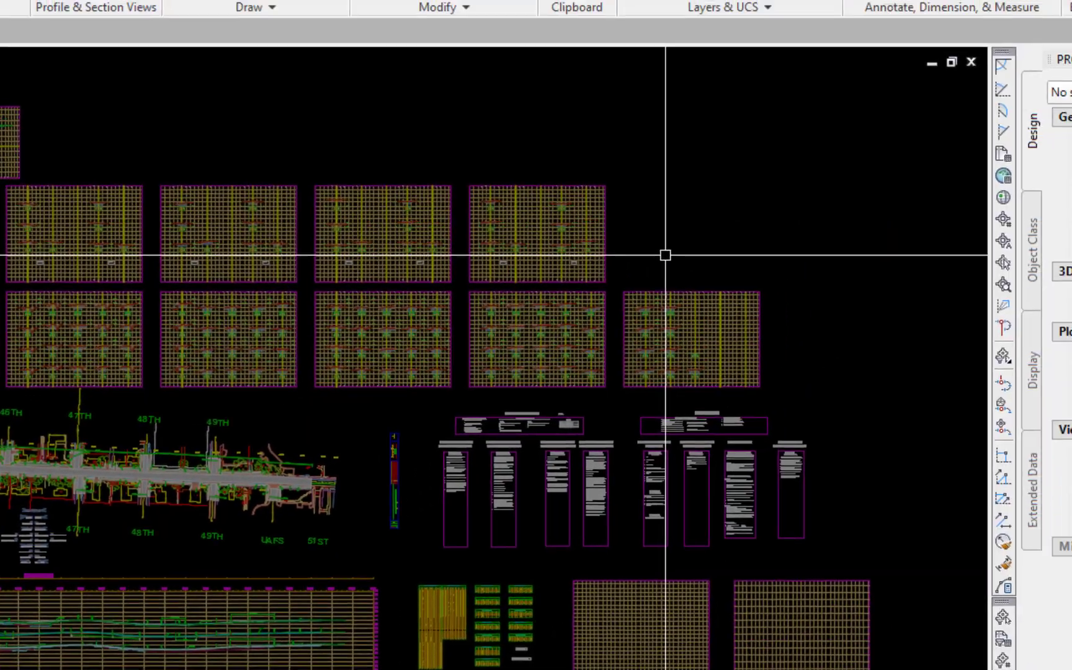
text(past)
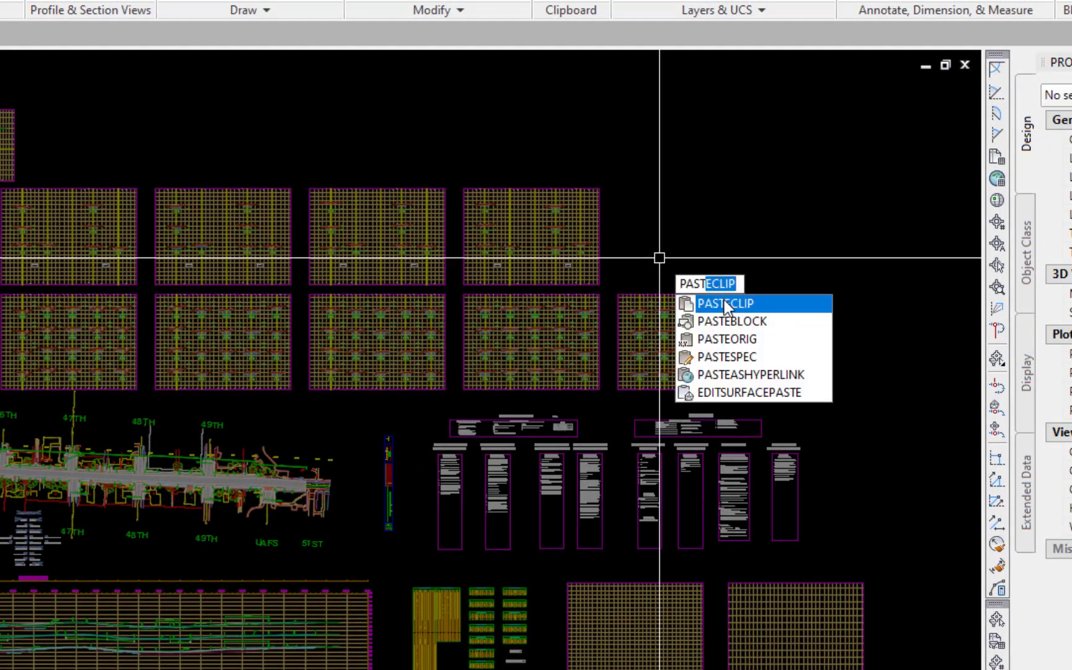
key(Return)
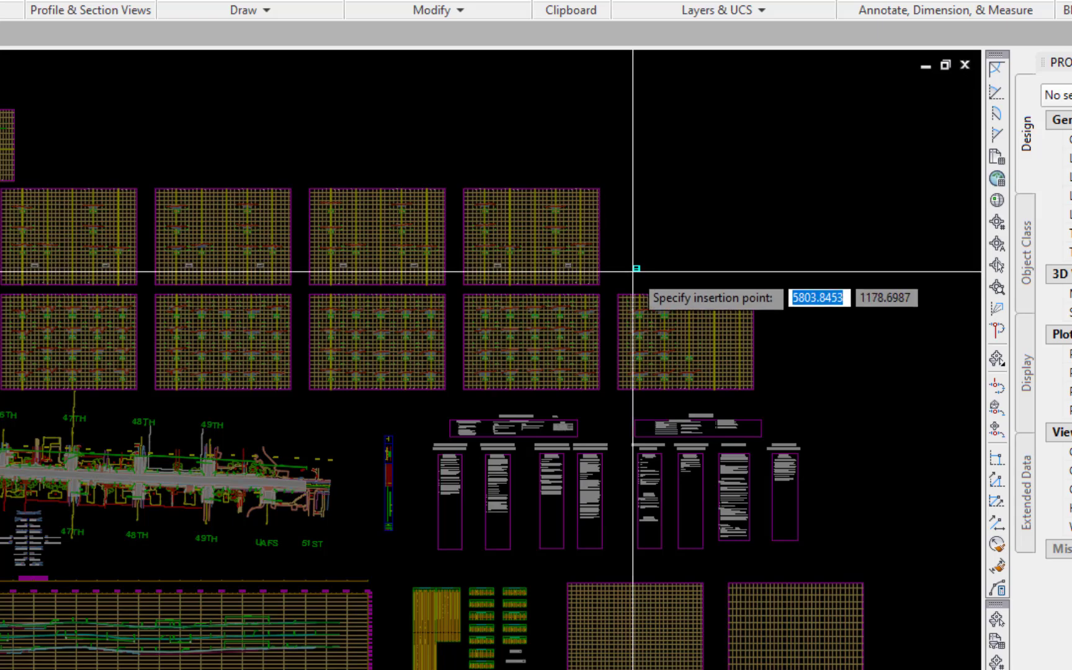
click(635, 268)
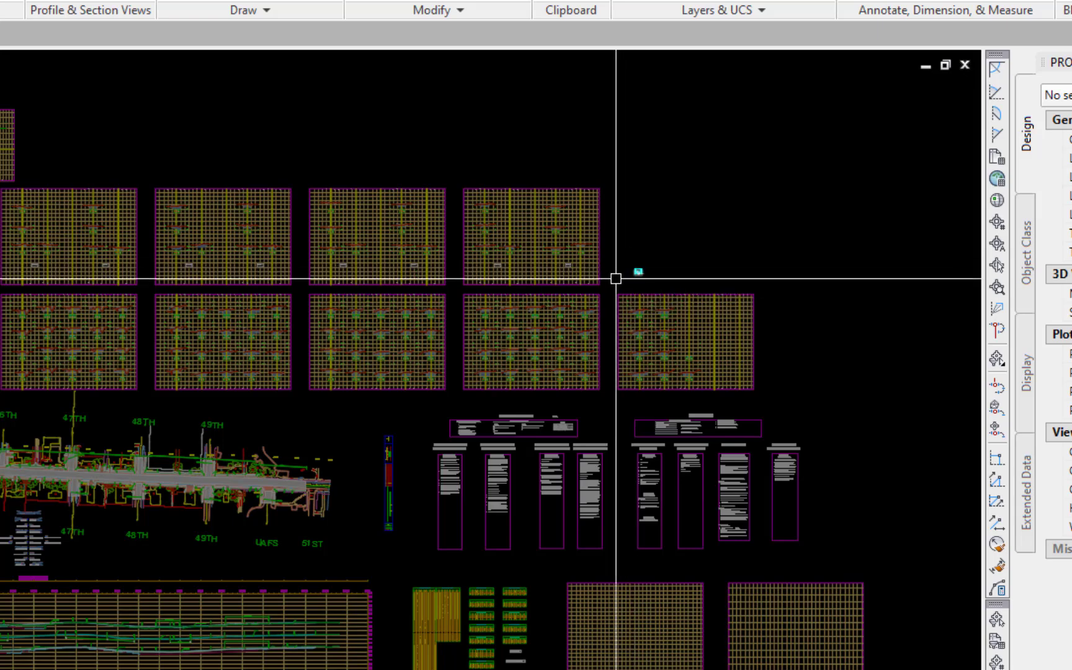
Step: Draw a rectangle tracing the construction notes viewport frame from its lower west corner to its upper east corner
scroll(622, 254, up, 5)
middle_drag(688, 266, 447, 444)
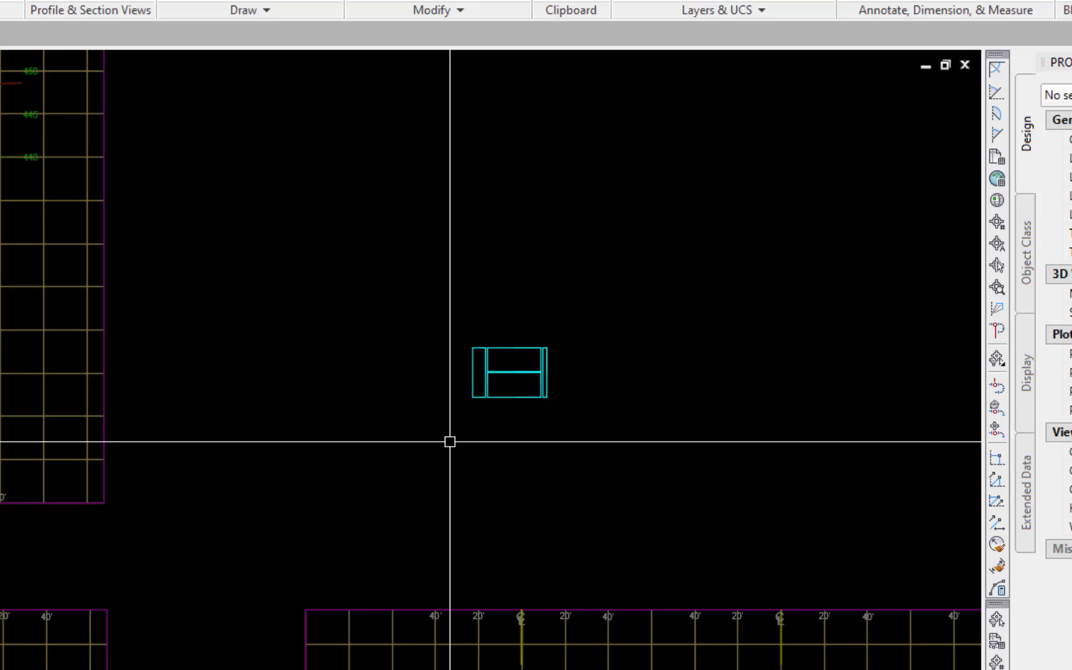
text(RECTANG)
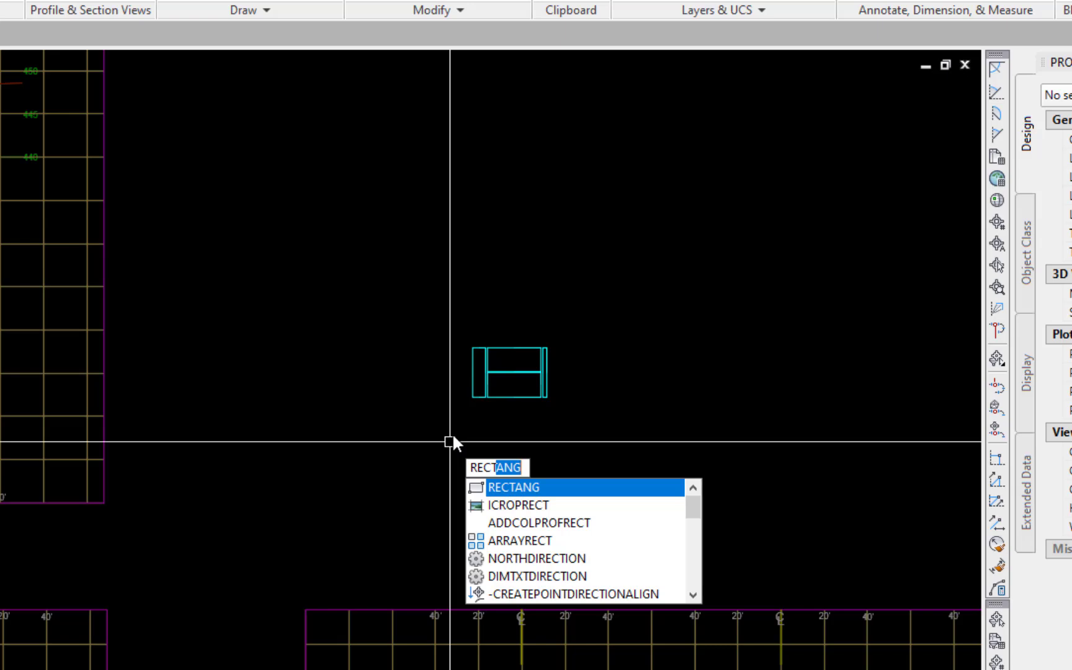
key(Return)
scroll(471, 363, up, 6)
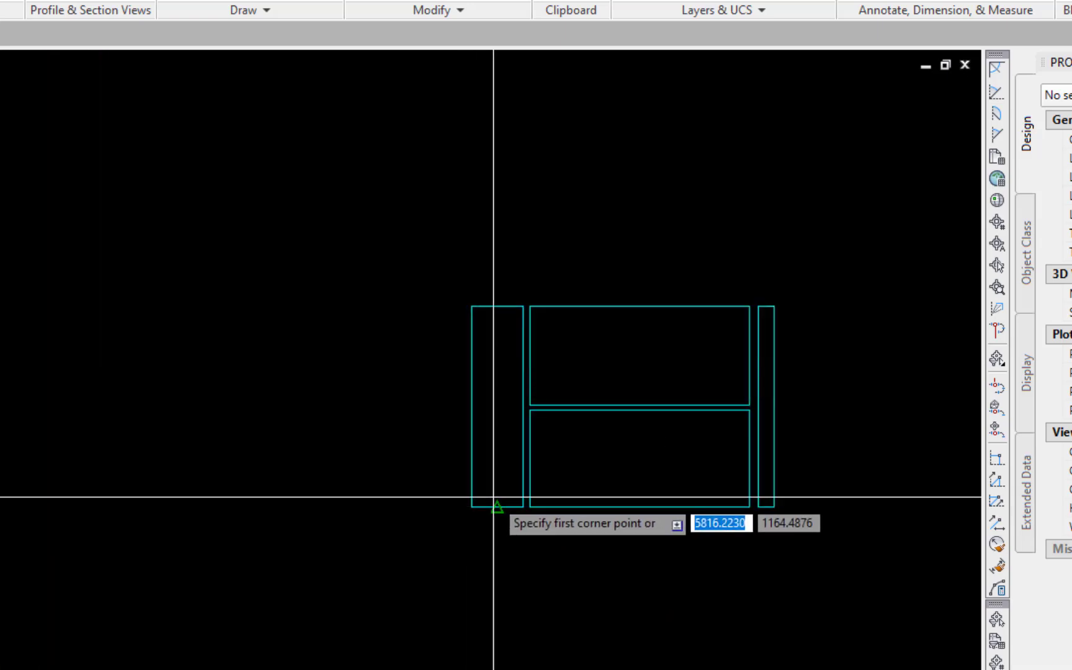
click(472, 505)
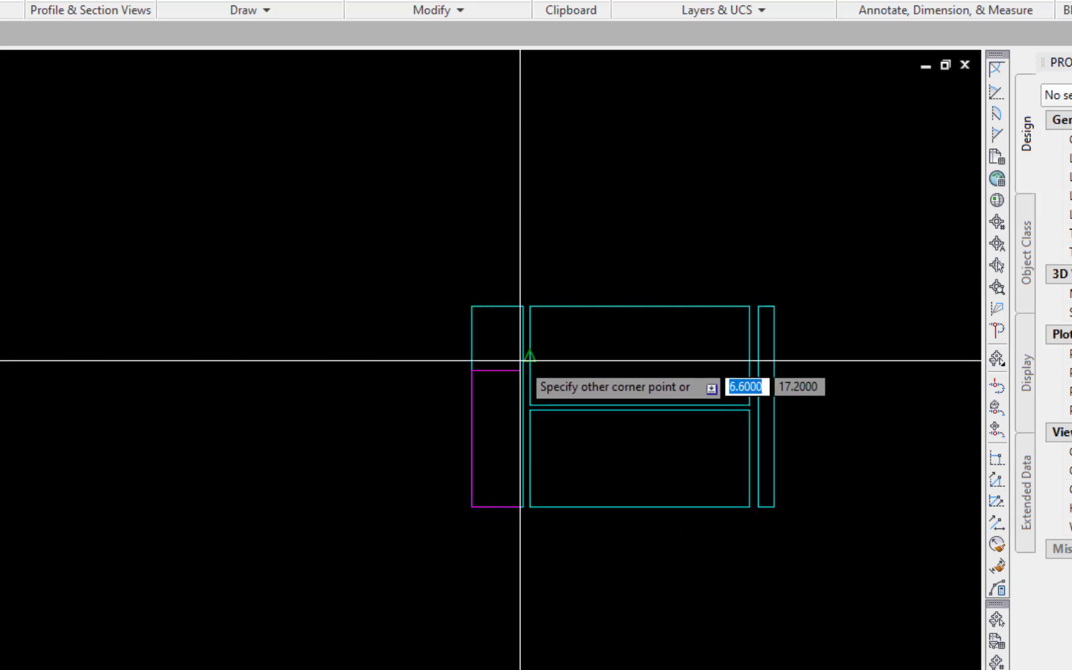
click(512, 315)
Step: Trace three more rectangles corner to corner over the profile, plan and narrow title block viewport frames
key(Return)
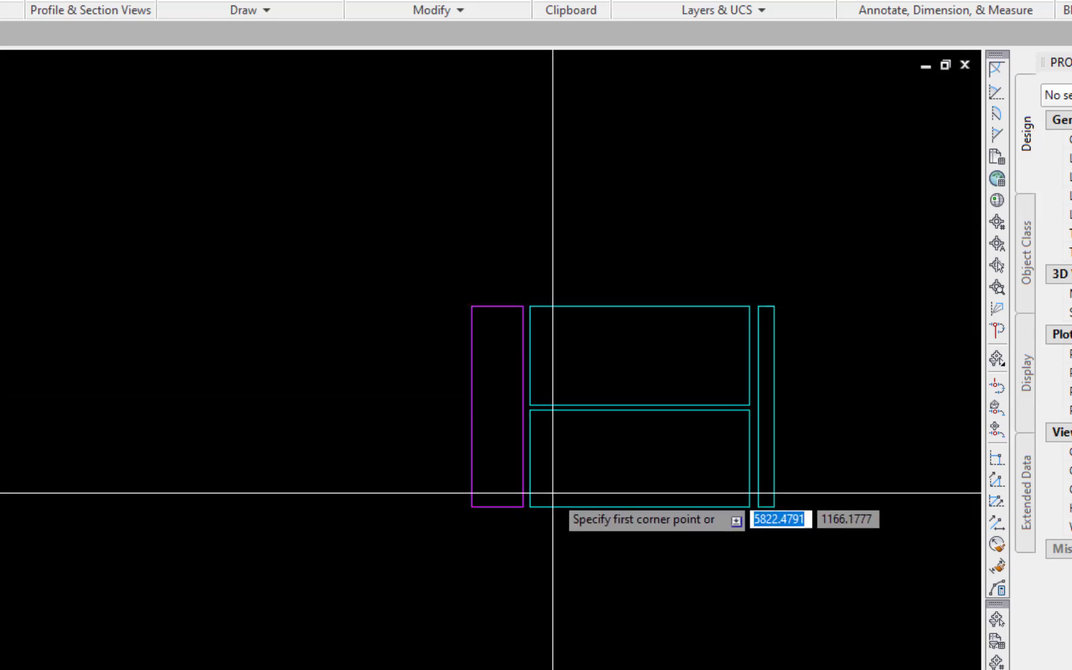
click(535, 501)
click(743, 412)
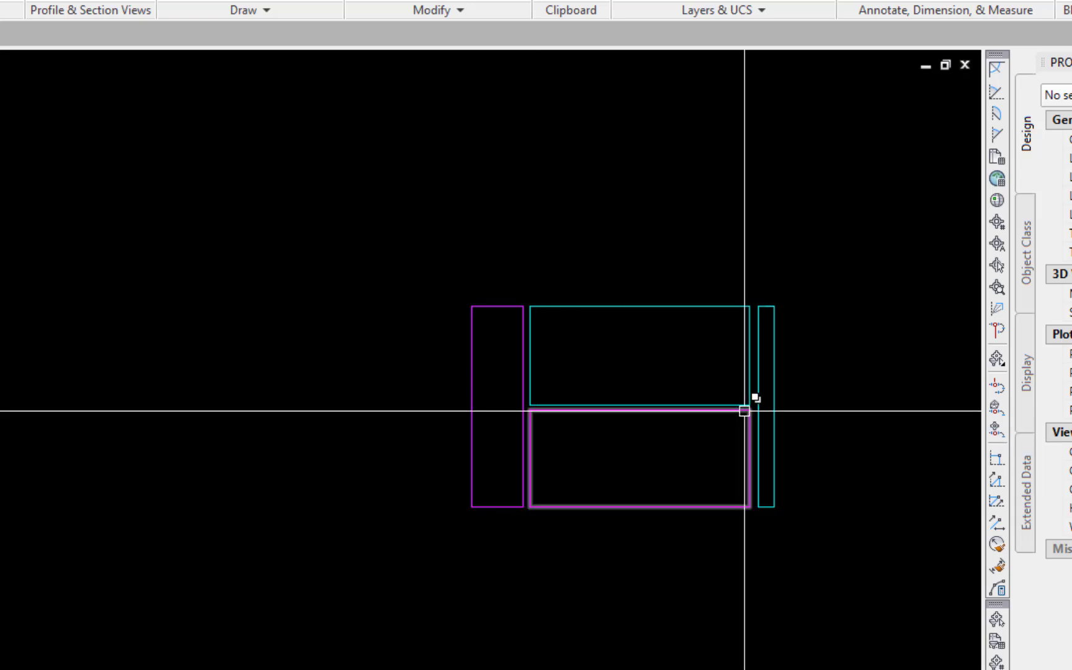
key(Return)
click(530, 405)
click(750, 306)
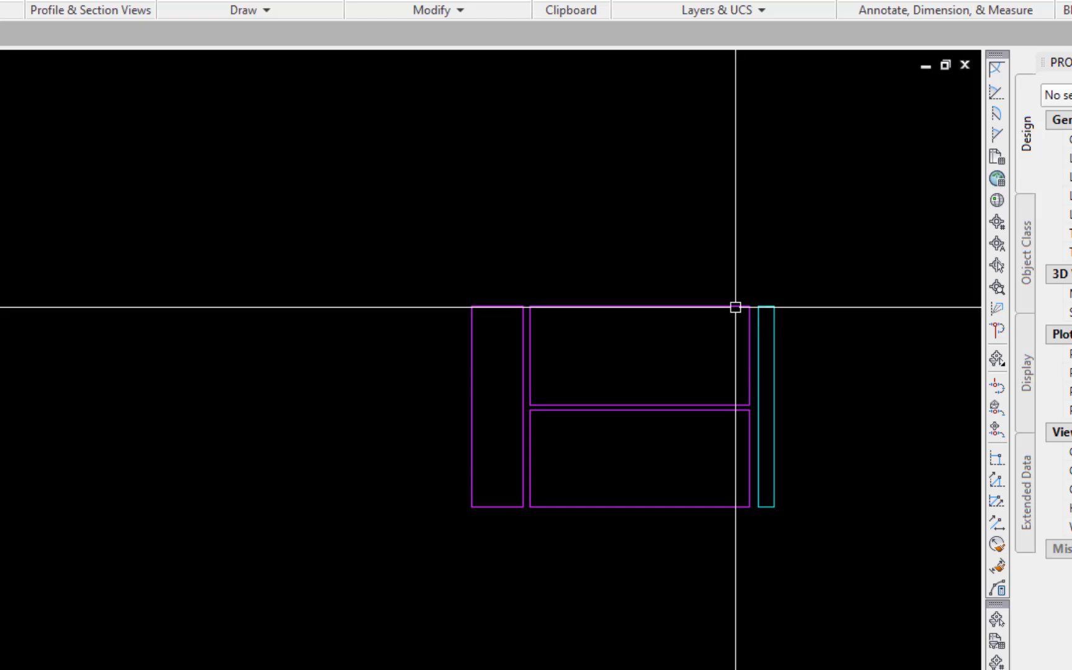
key(Return)
click(757, 507)
click(774, 306)
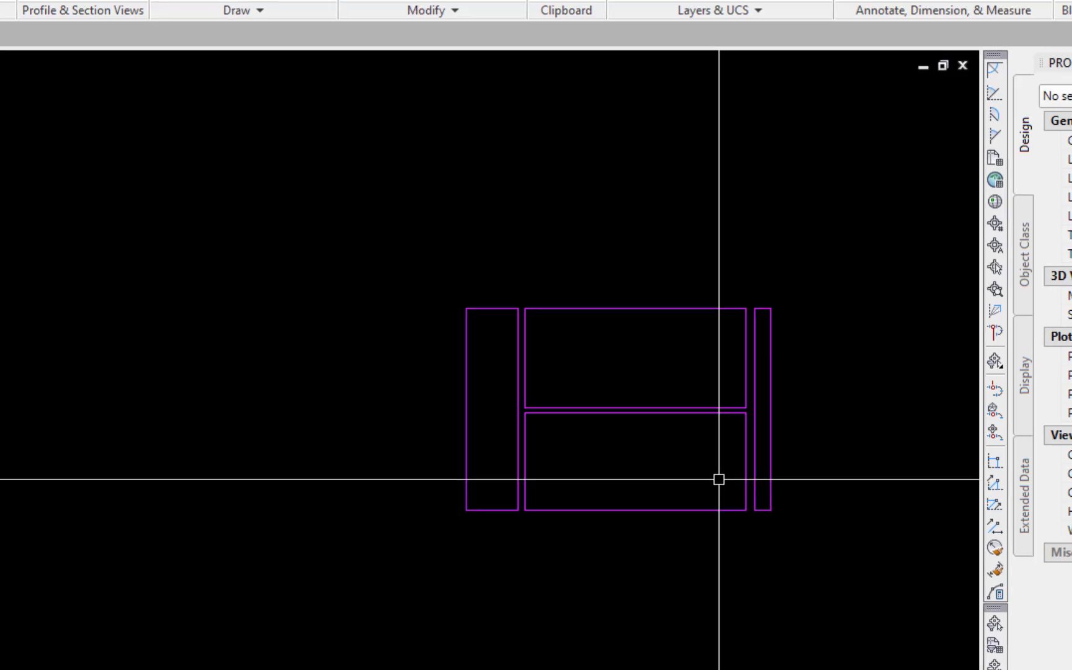
Step: Scale the four traced rectangles by a factor of 20 from the lower west corner of the construction notes rectangle
text(sc)
key(Return)
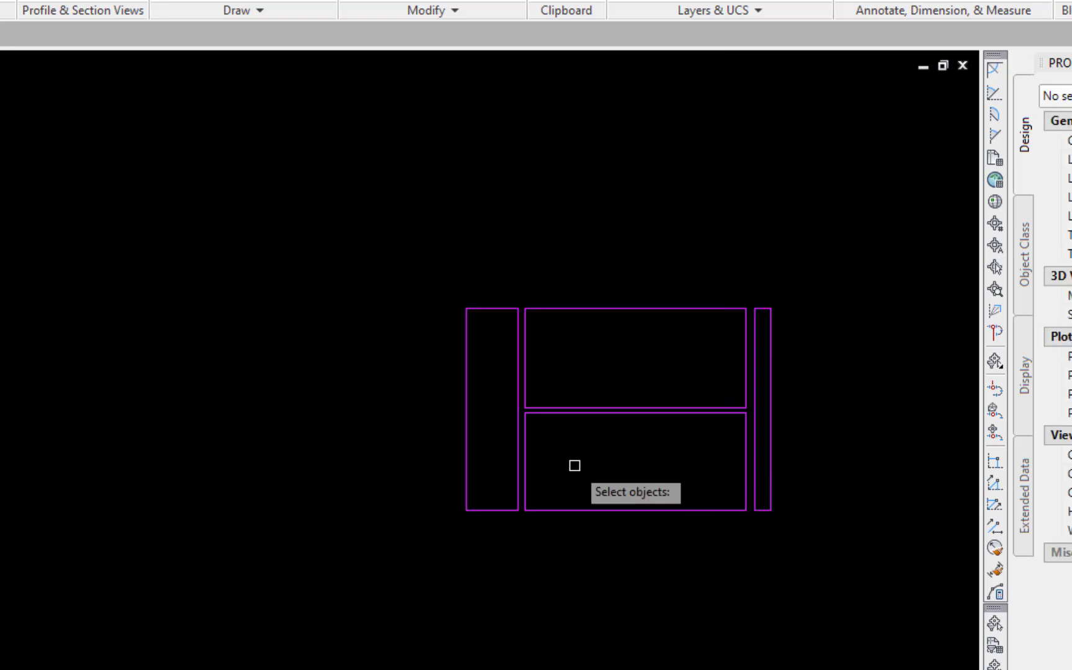
click(482, 506)
click(529, 581)
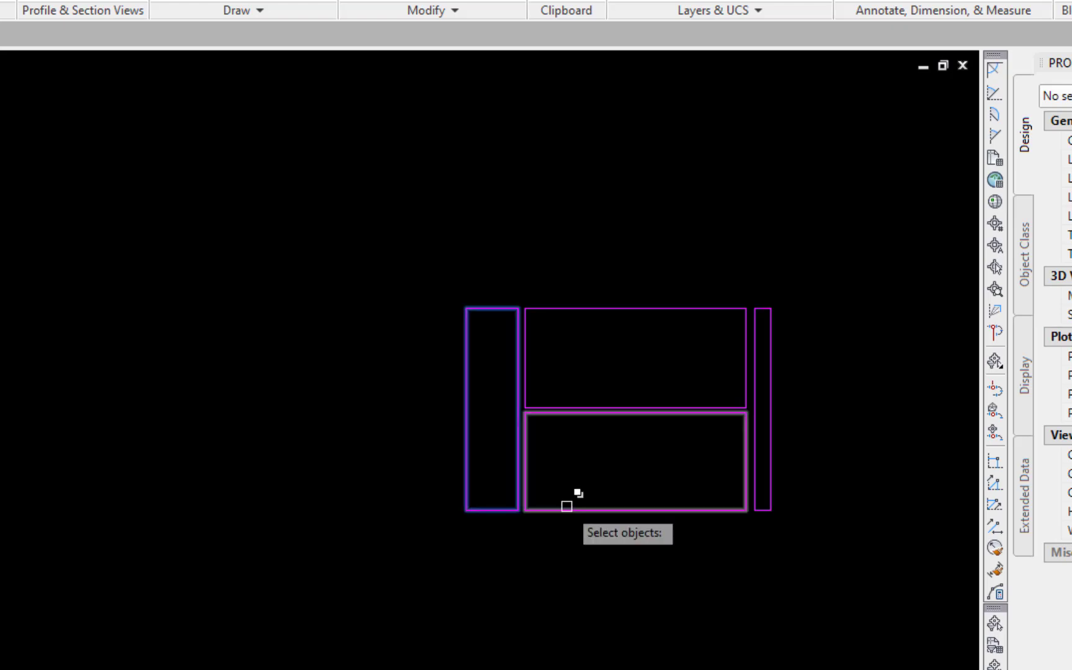
click(566, 506)
click(617, 583)
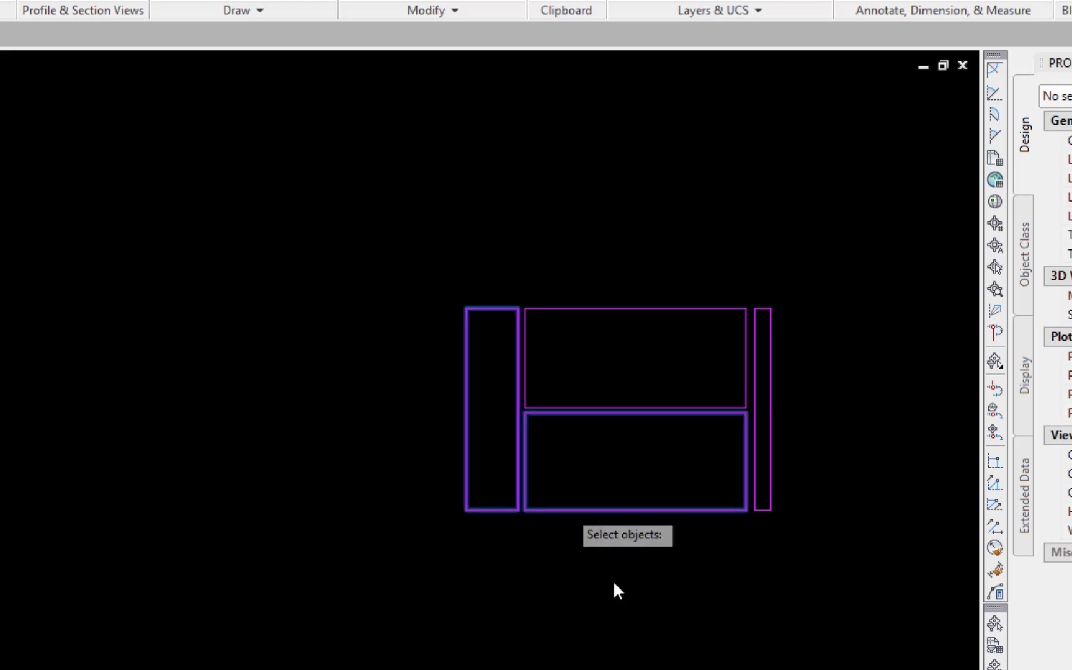
click(567, 305)
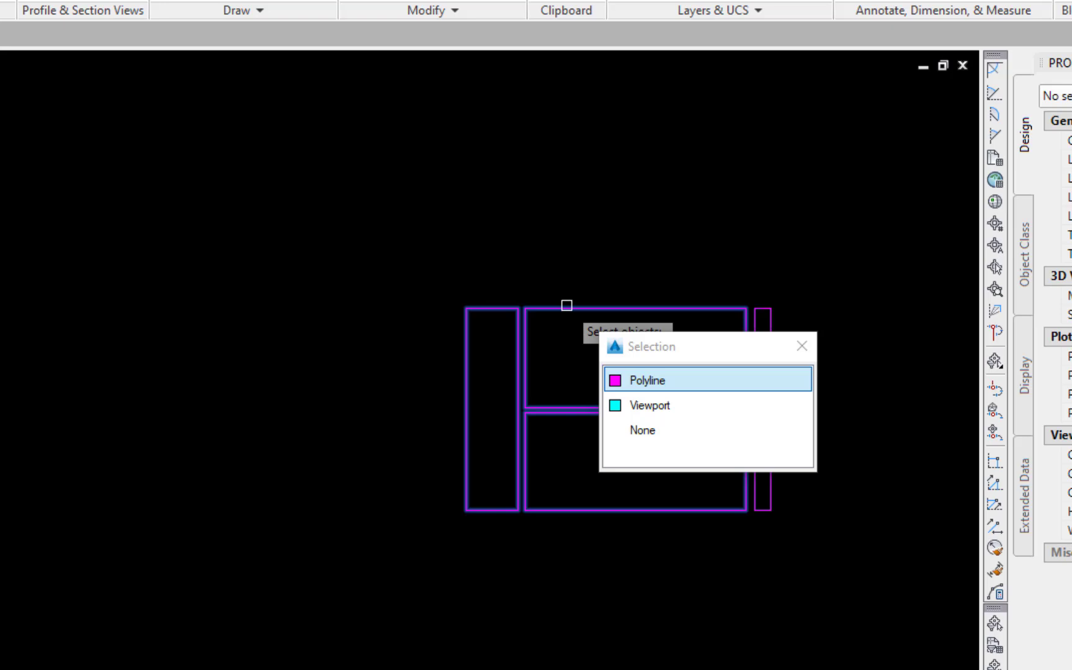
click(615, 382)
click(769, 424)
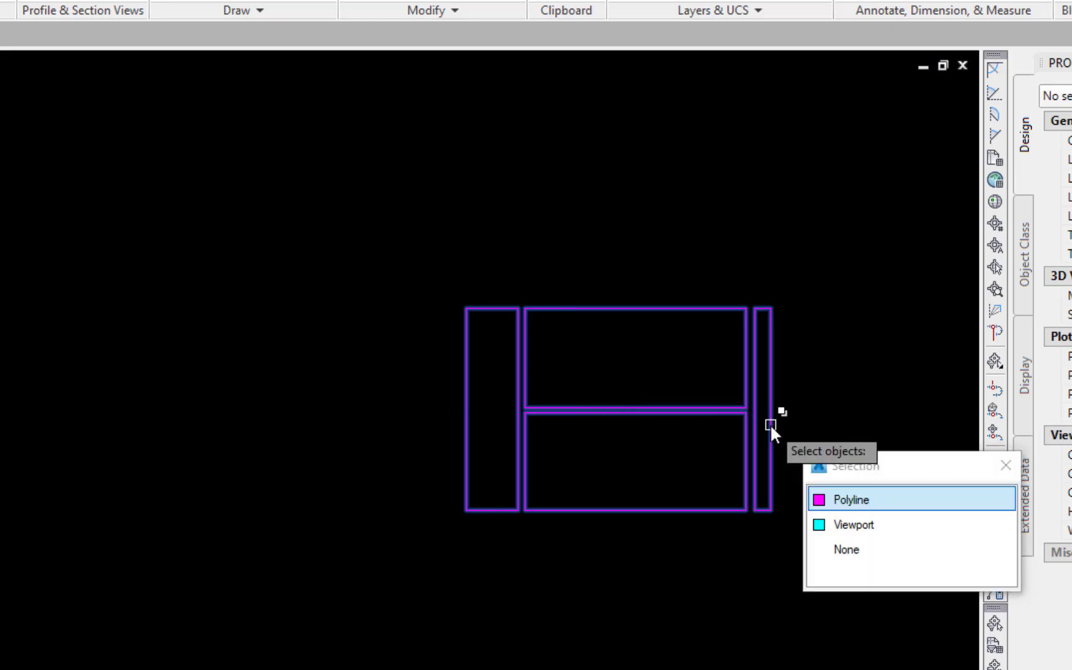
click(821, 501)
key(Return)
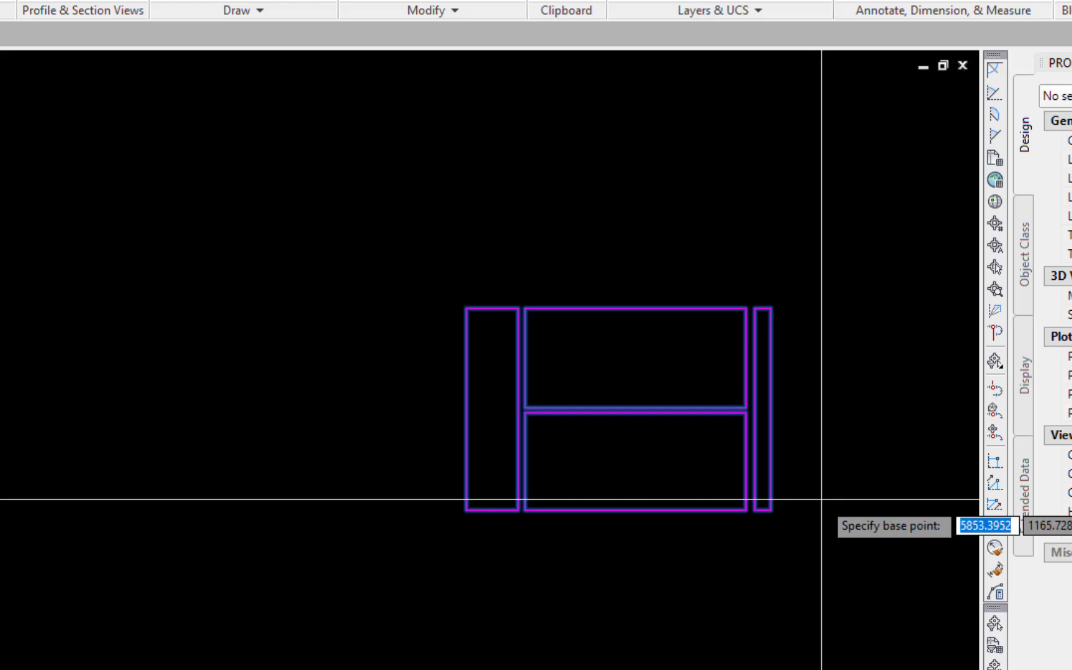
click(466, 510)
text(20)
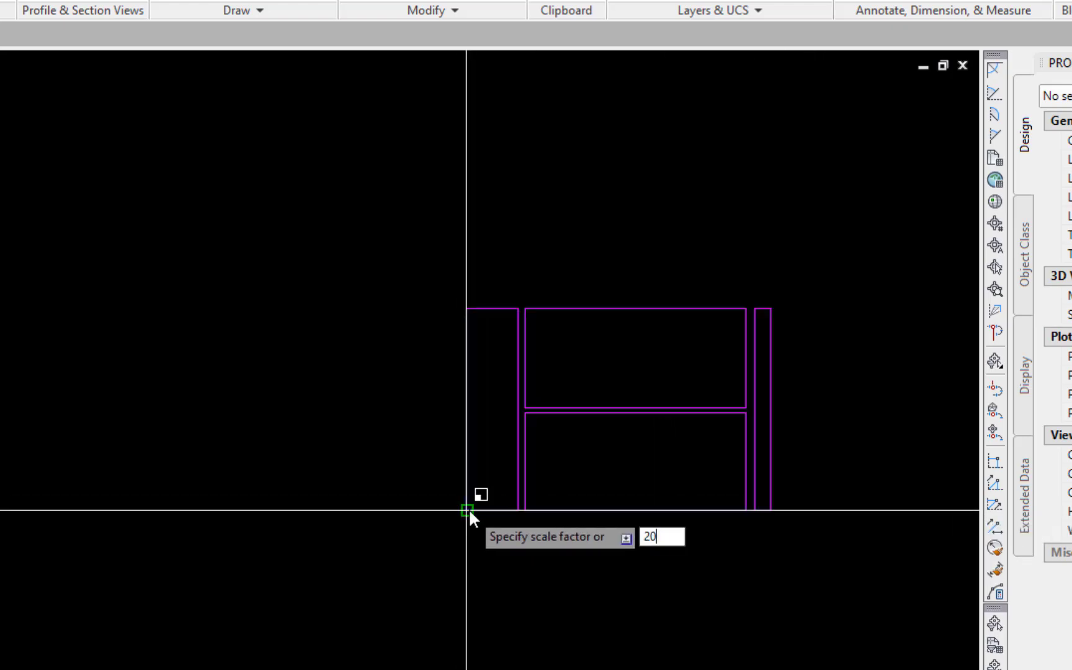
key(Return)
Step: Erase the small pasted viewport frames at the lower west corner of the enlarged construction notes rectangle
scroll(457, 521, down, 10)
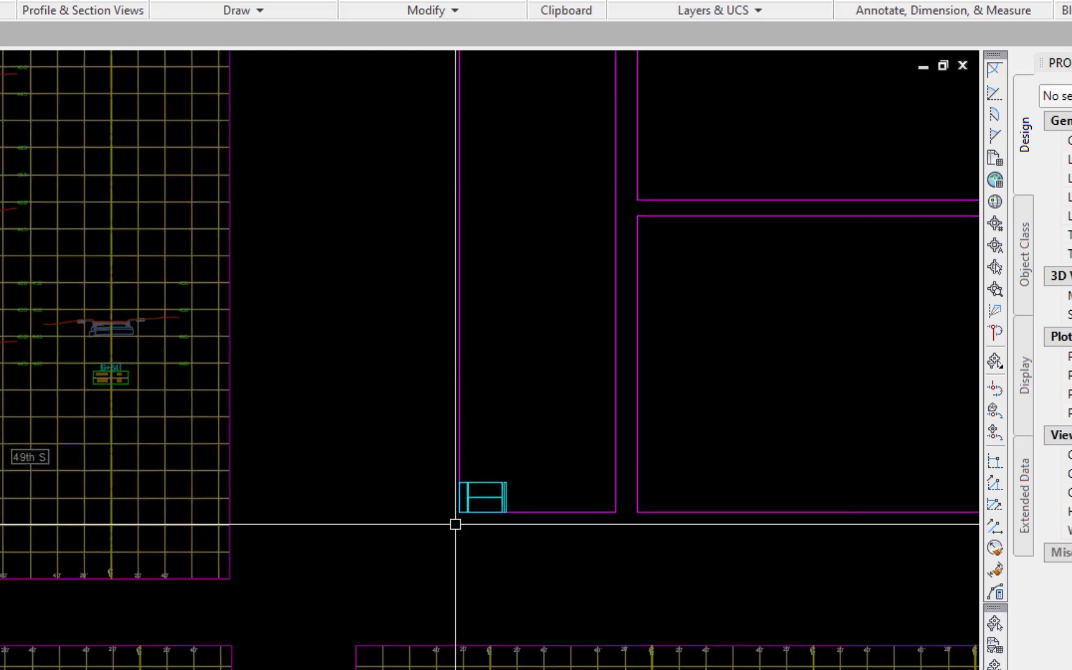
text(e)
key(Return)
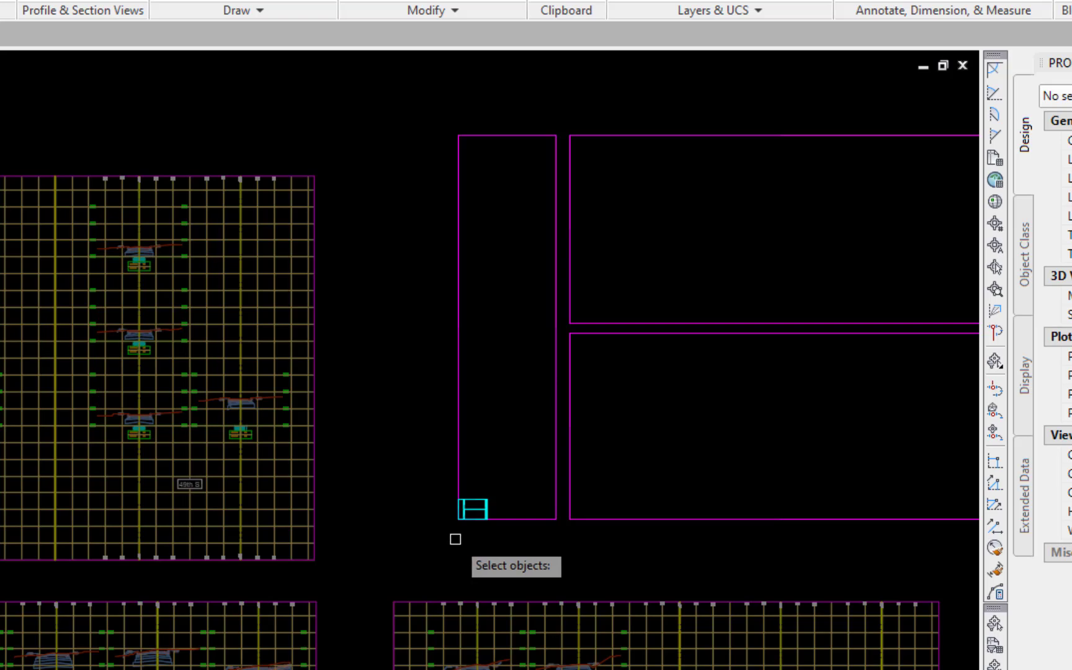
click(434, 546)
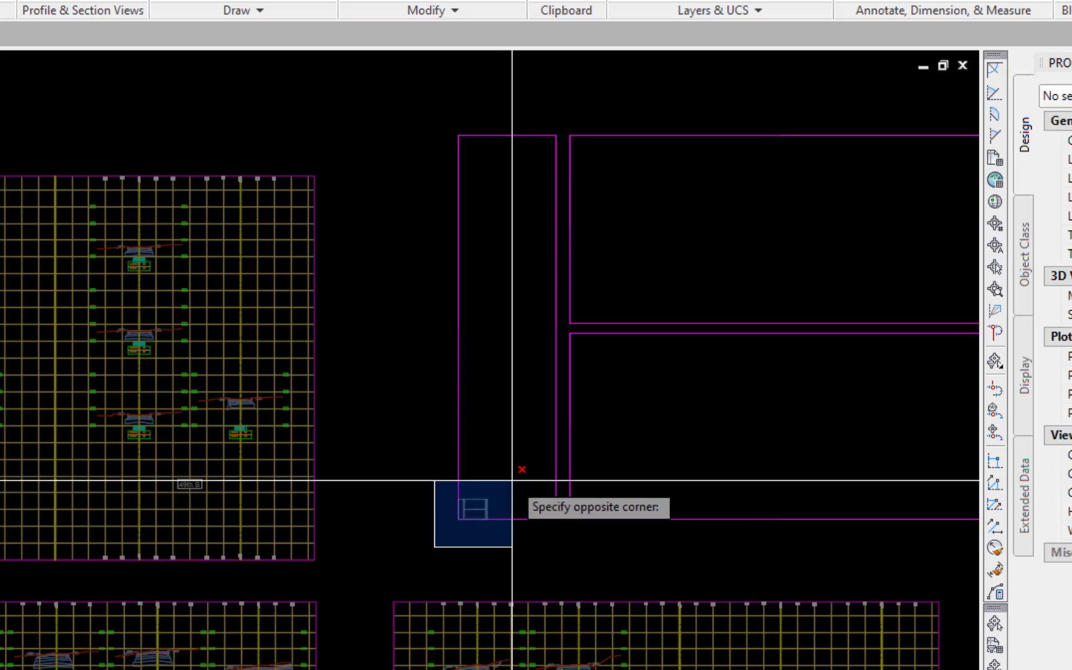
click(512, 480)
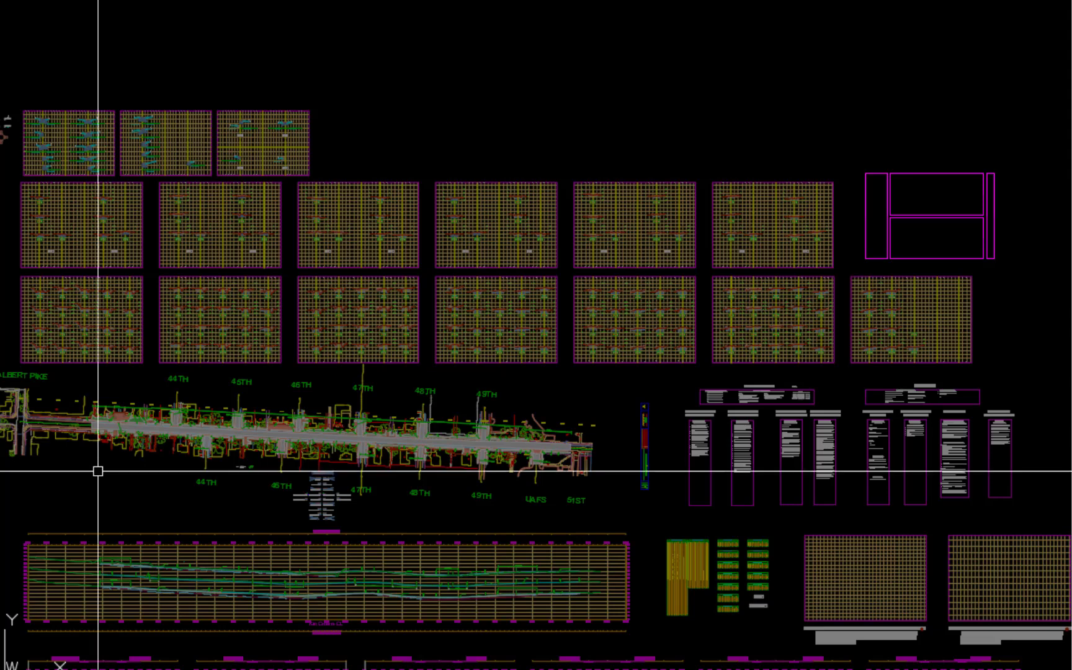
Step: Draw a line along the road centerline from its start at Albert Pike to the station 13+00 tick
text(l)
key(Return)
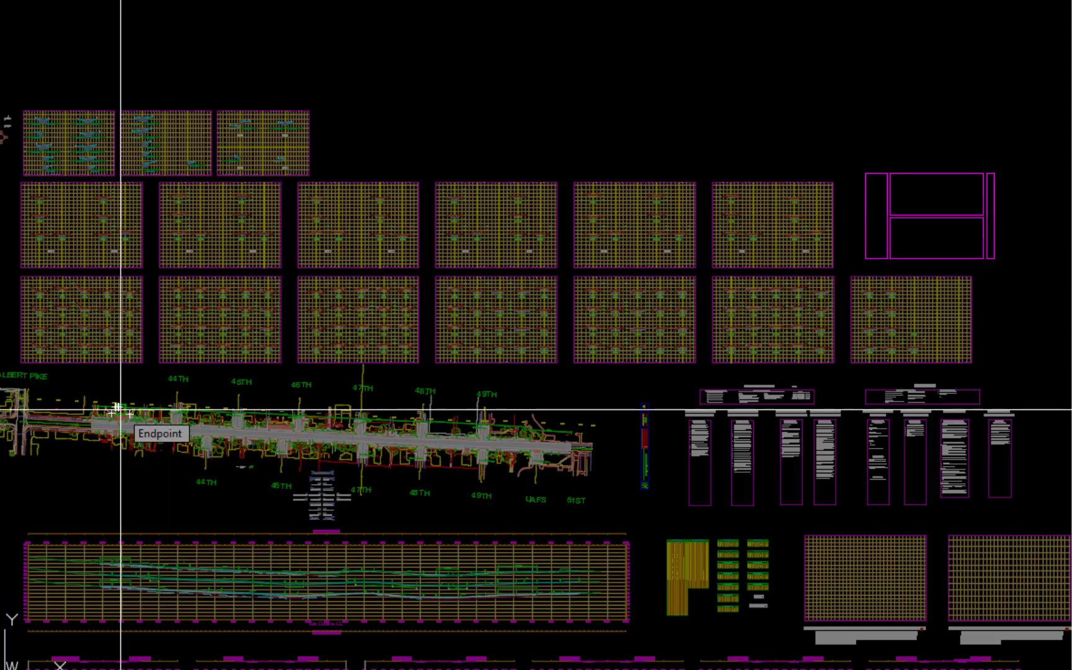
scroll(120, 410, up, 6)
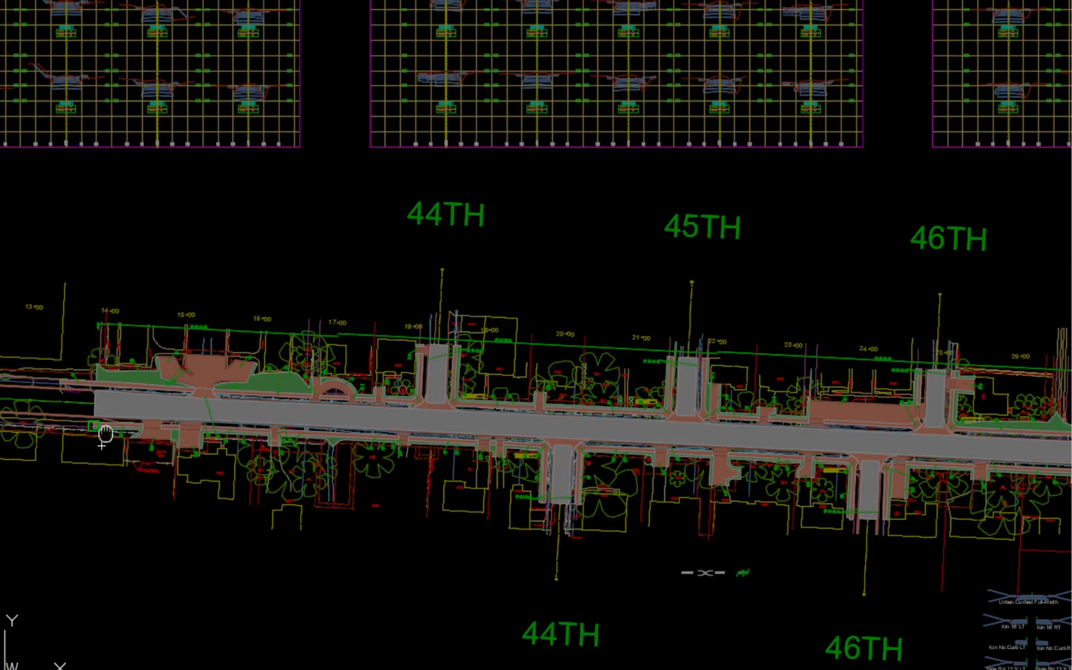
middle_drag(106, 425, 606, 541)
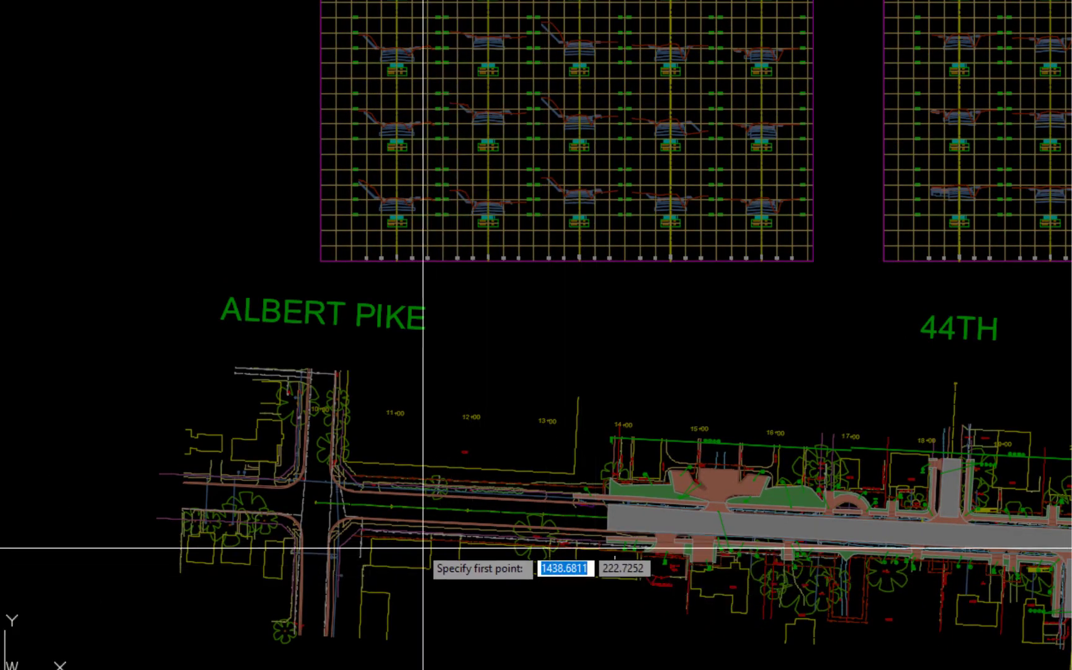
click(316, 503)
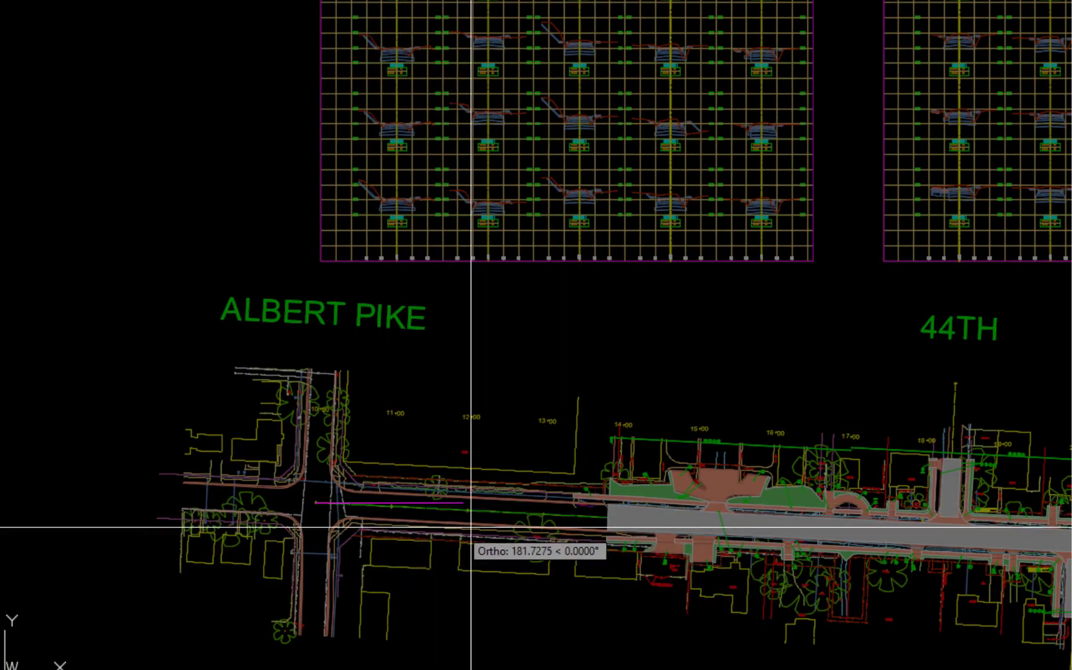
scroll(485, 525, up, 9)
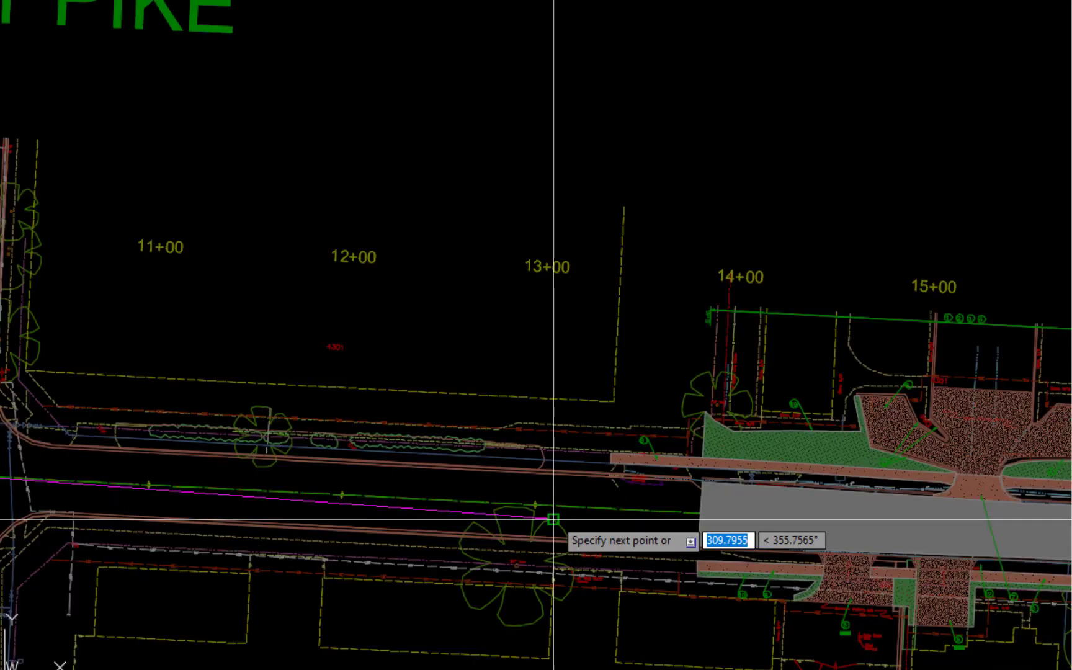
scroll(556, 505, up, 2)
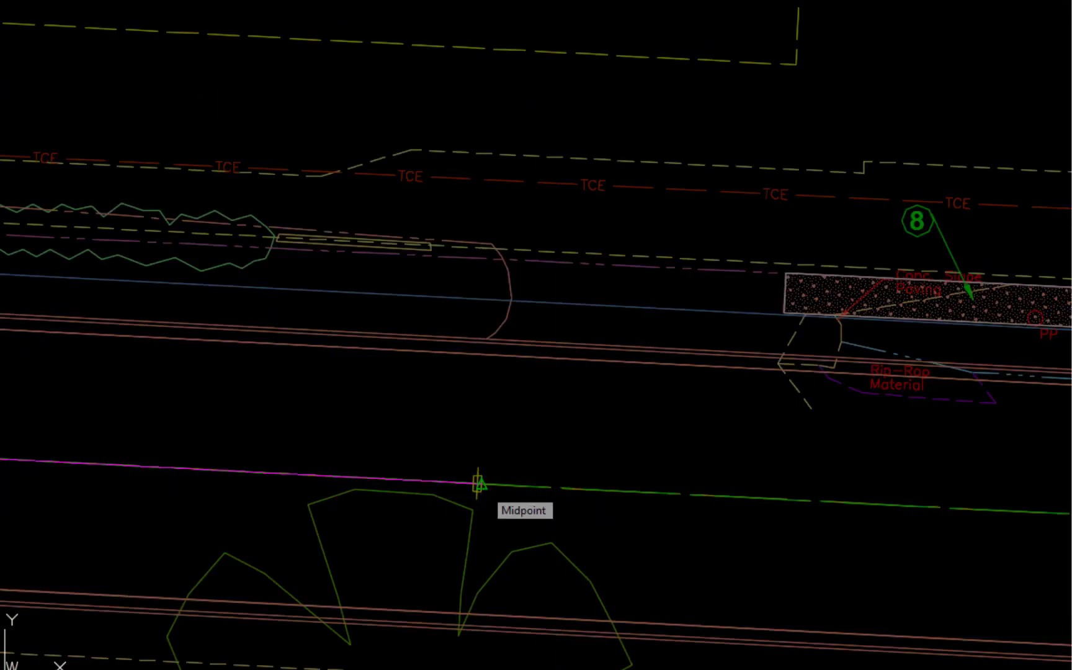
click(481, 483)
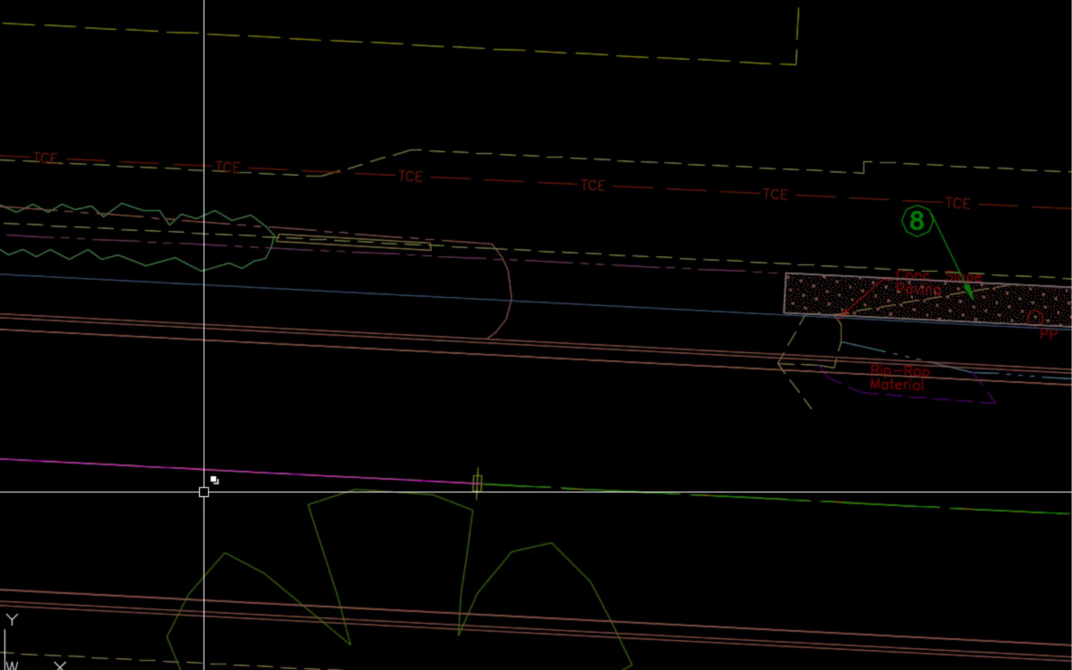
Step: Move the centerline reference line by its west end to the upper west corner of the enlarged plan rectangle
text(M)
key(Return)
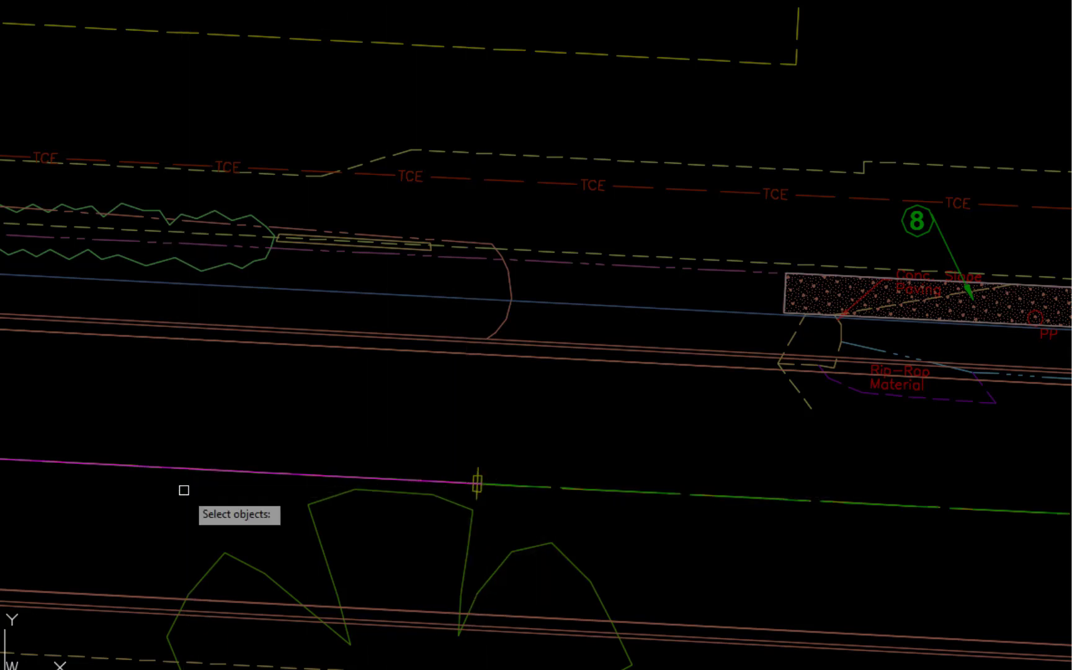
click(156, 468)
click(199, 536)
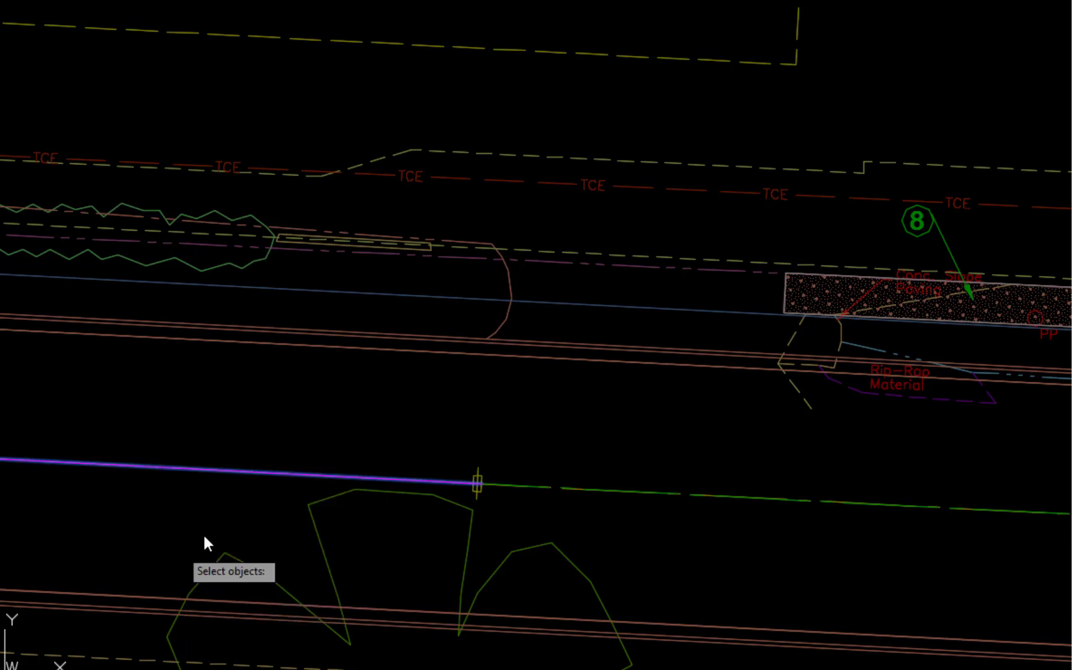
key(Return)
scroll(112, 492, down, 3)
mouse_move(112, 493)
middle_down()
mouse_move(426, 536)
mouse_move(771, 555)
middle_up()
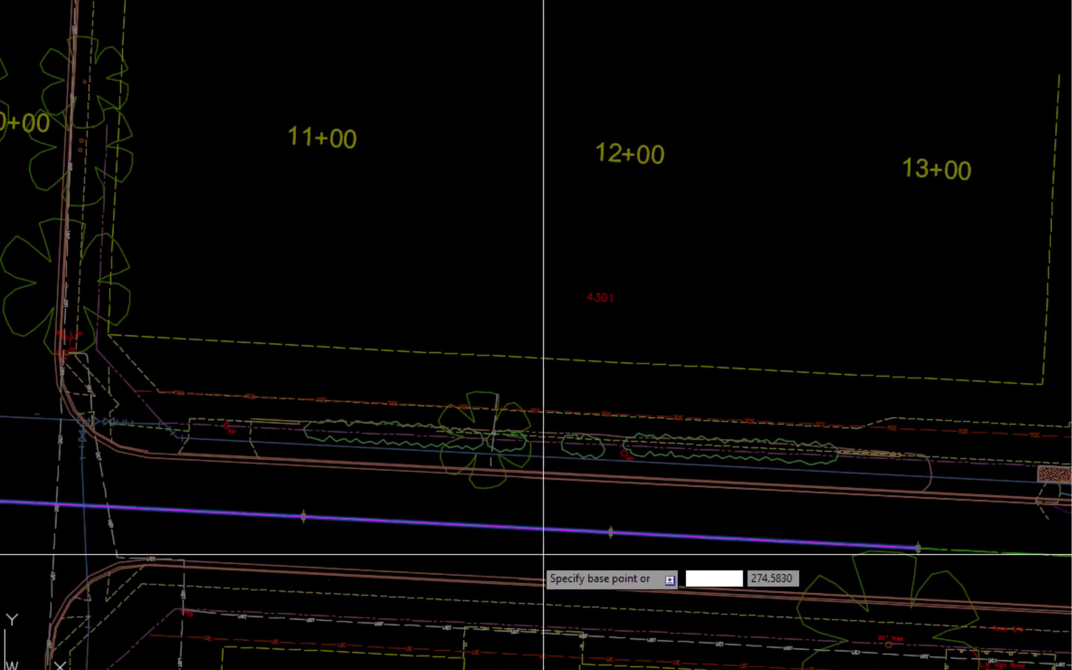
click(18, 498)
middle_drag(731, 538, 505, 510)
scroll(488, 524, down, 10)
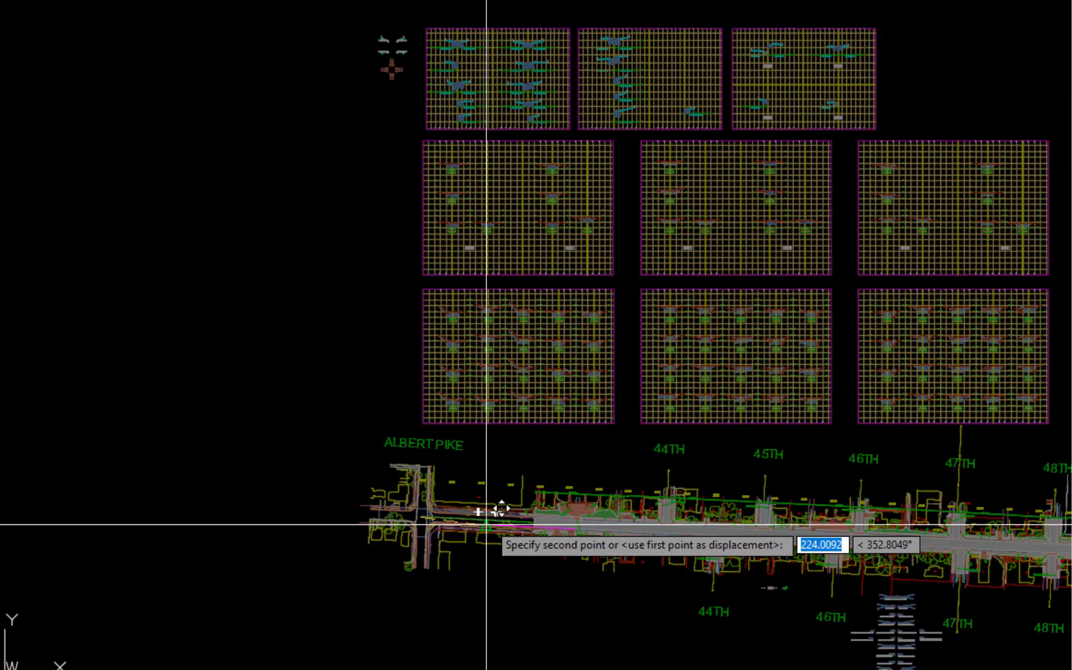
scroll(500, 510, down, 4)
middle_drag(718, 497, 342, 534)
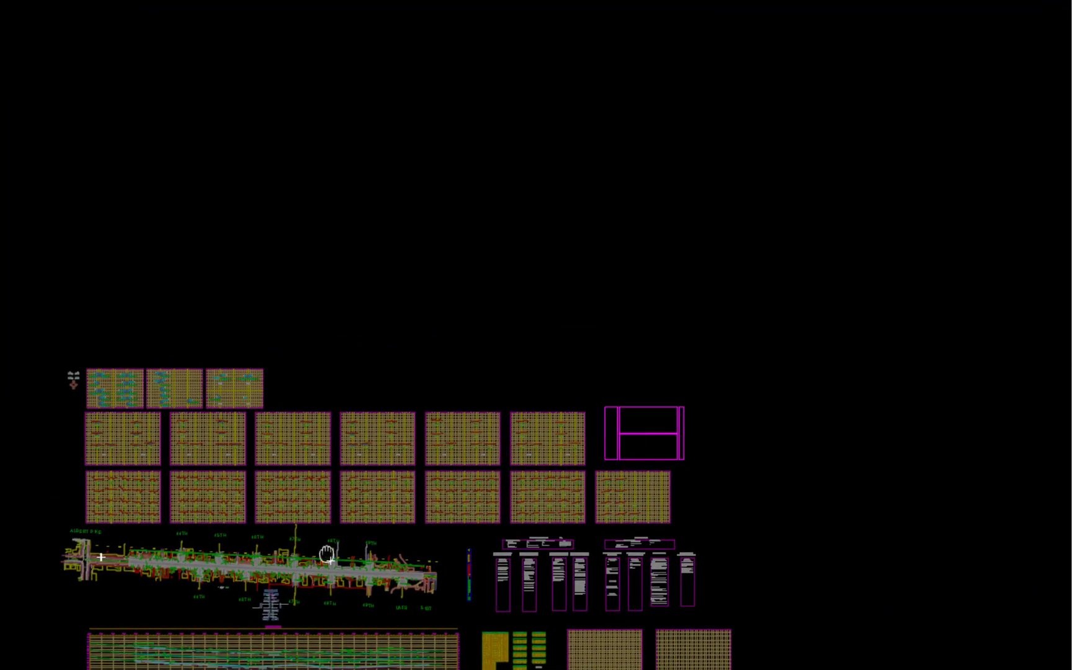
scroll(654, 397, up, 6)
scroll(638, 413, up, 2)
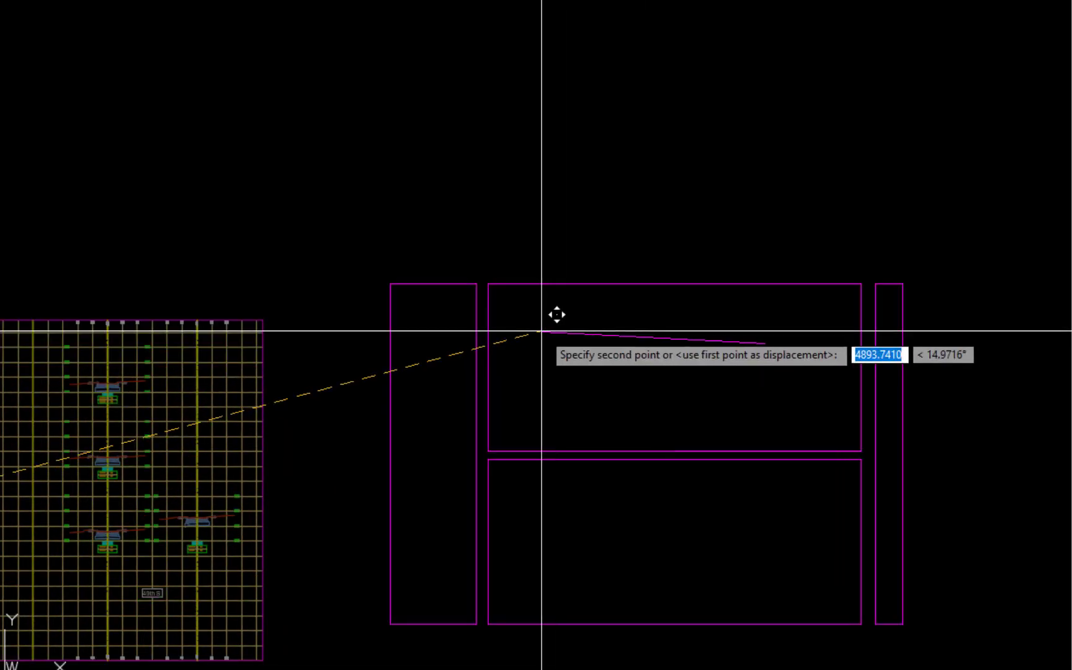
click(494, 290)
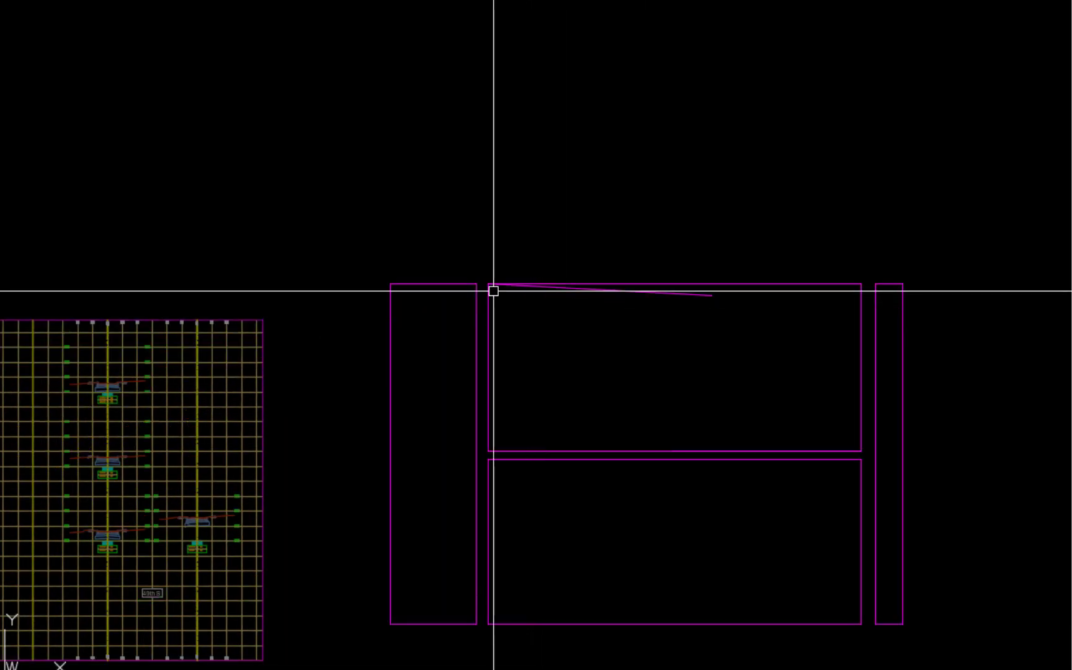
Step: Align the upper edge of the enlarged plan rectangle with the centerline reference line, using its upper west corner as base and without scaling
text(AL)
key(Return)
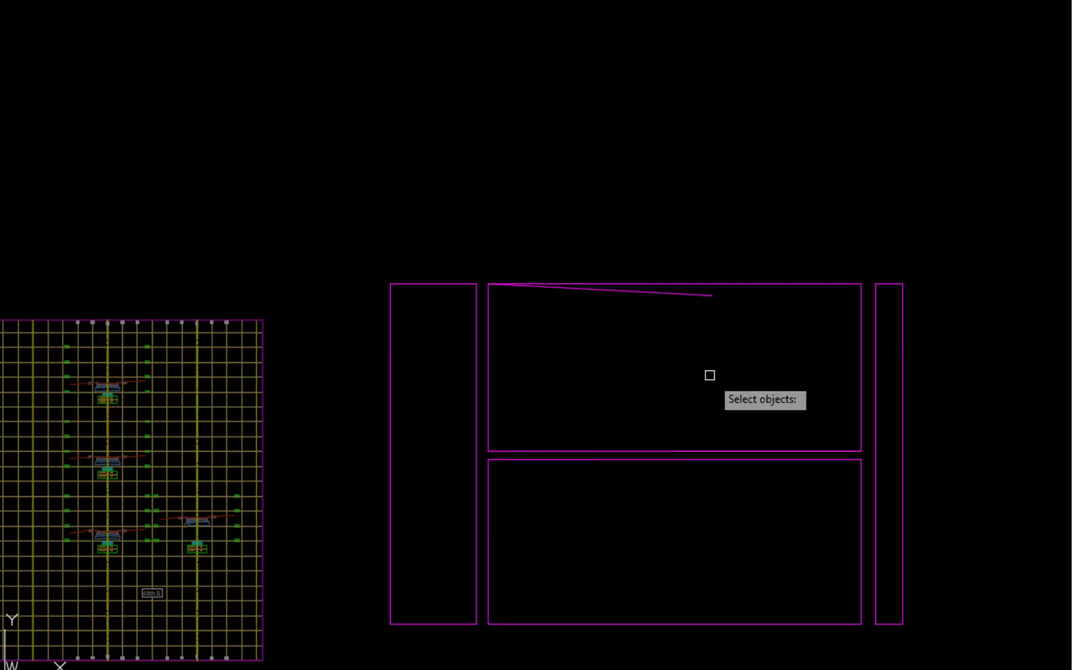
click(772, 284)
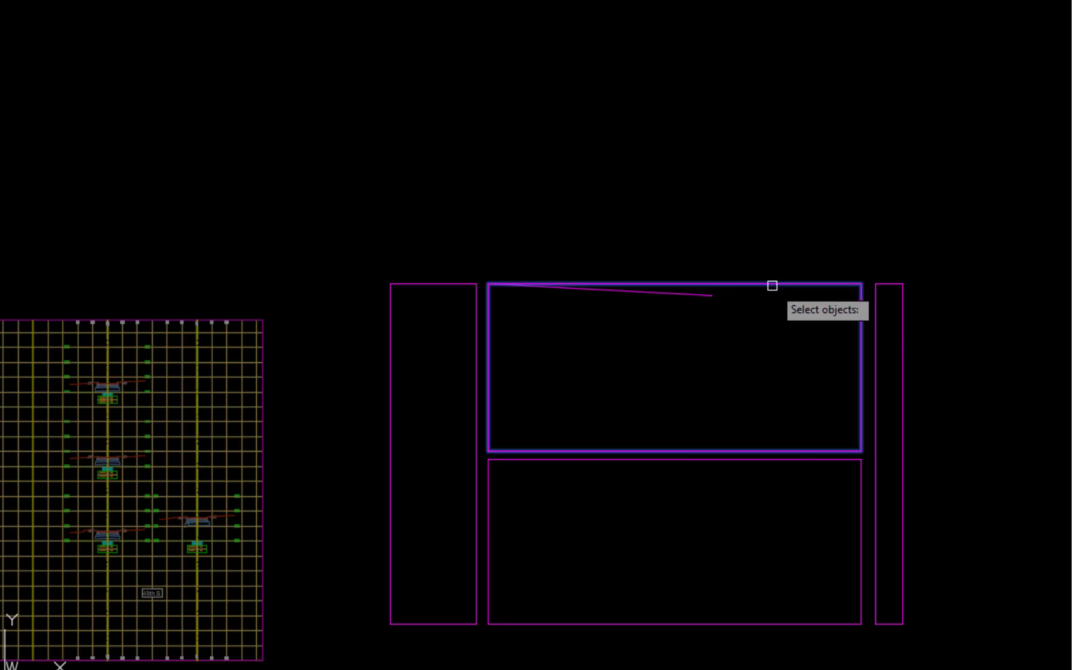
key(Return)
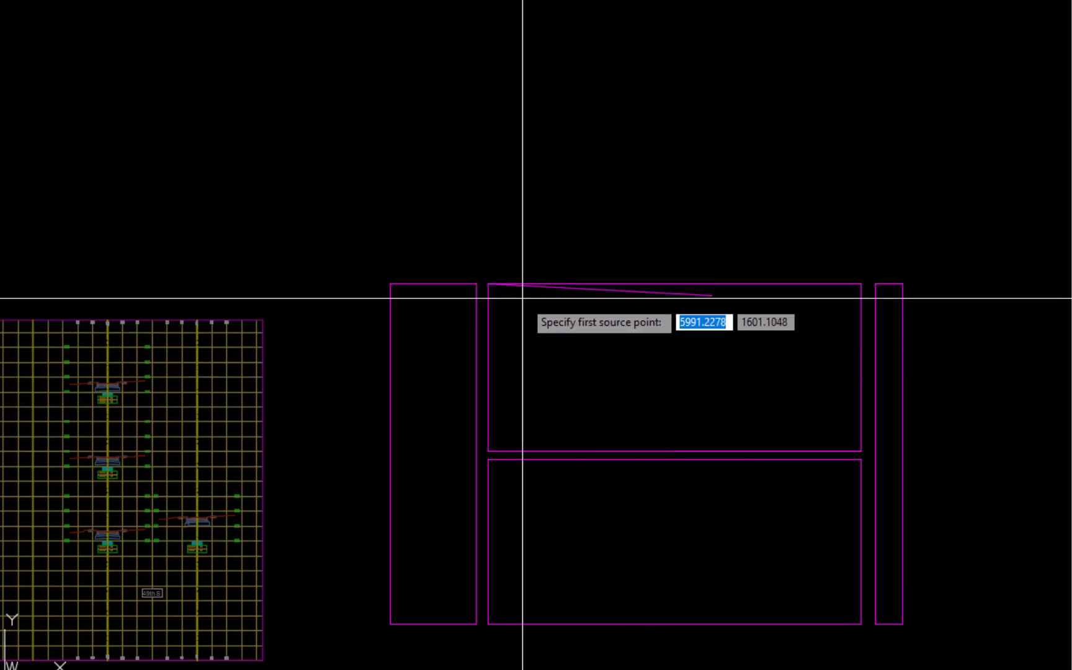
click(500, 284)
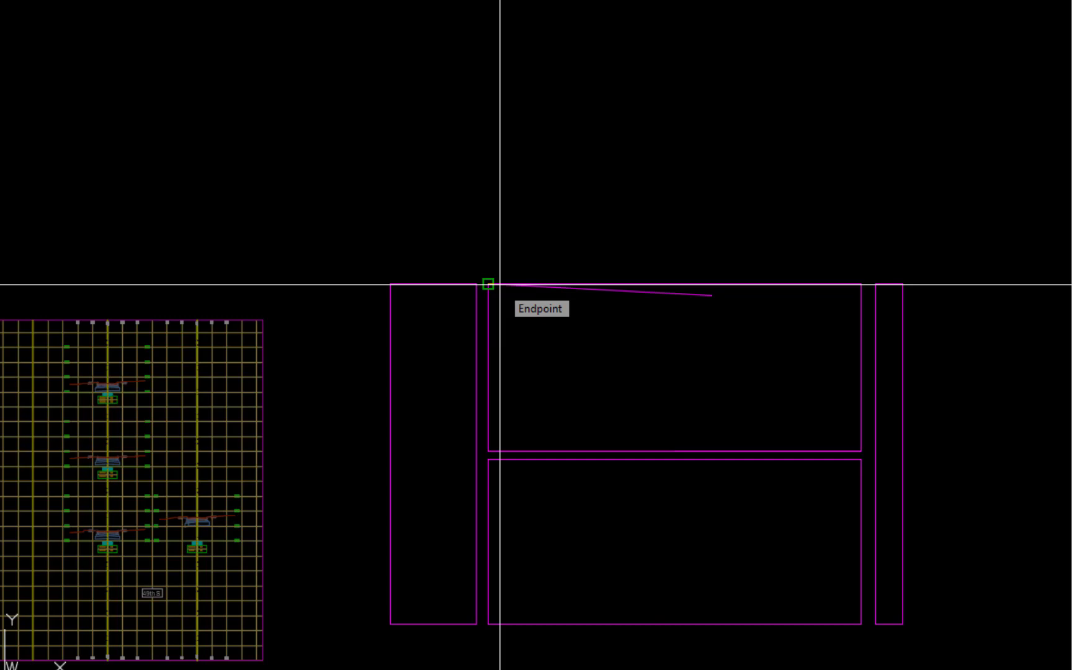
click(500, 285)
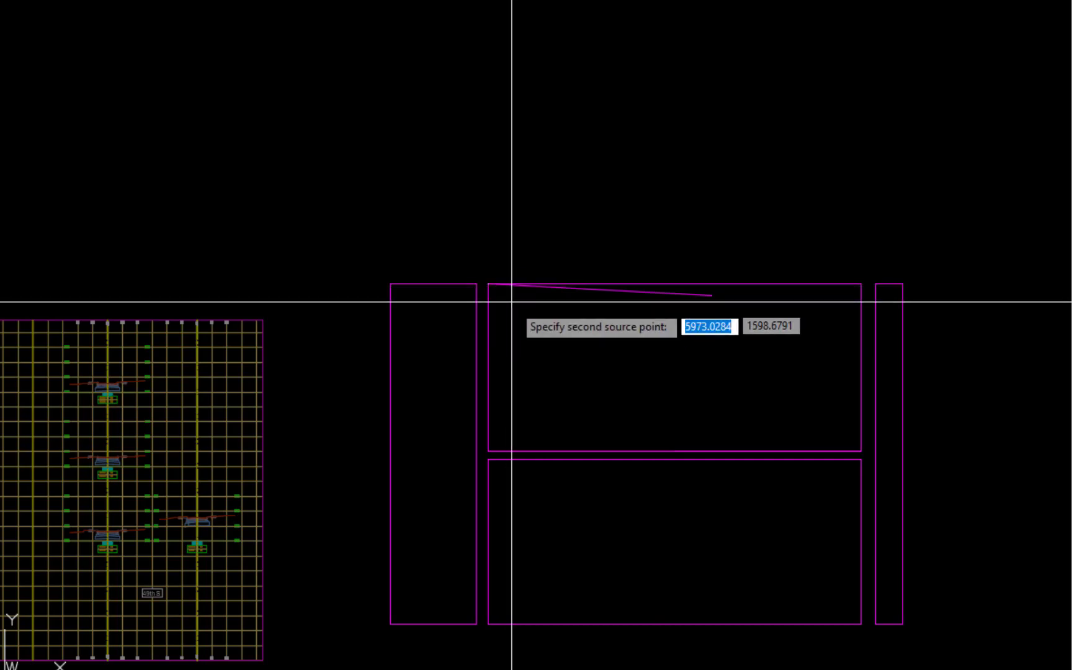
click(809, 282)
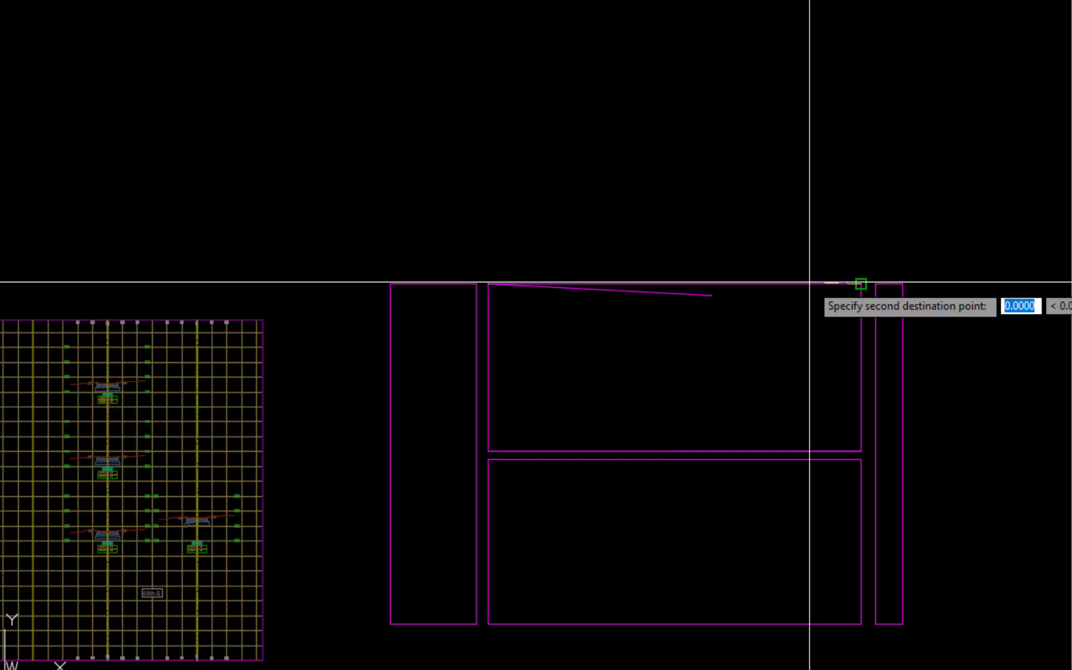
click(712, 295)
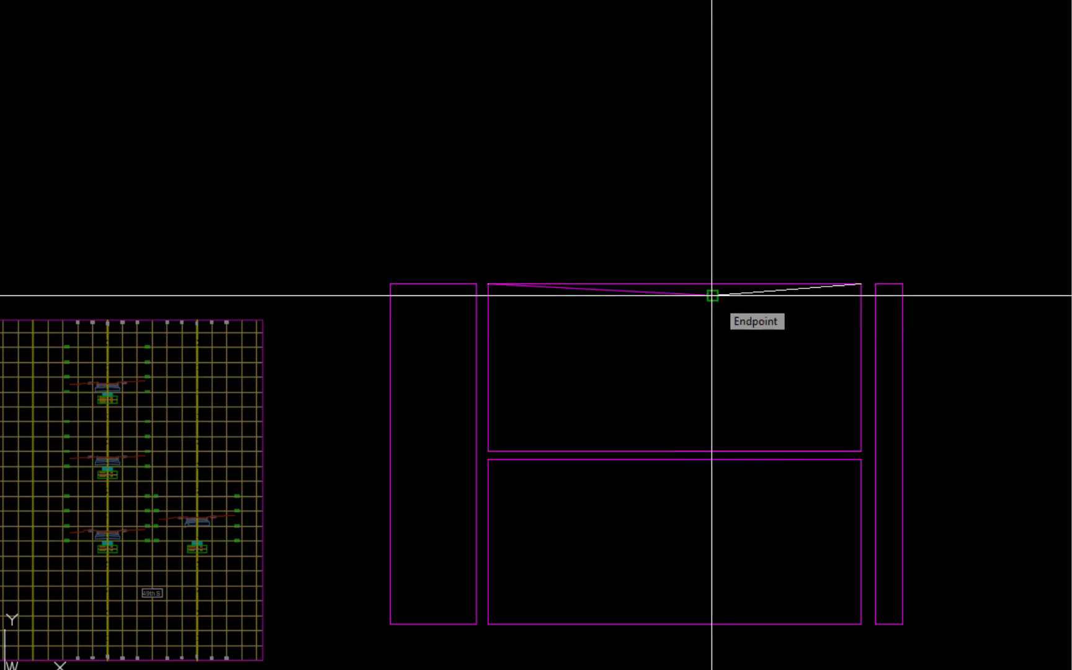
key(Return)
key(Return)
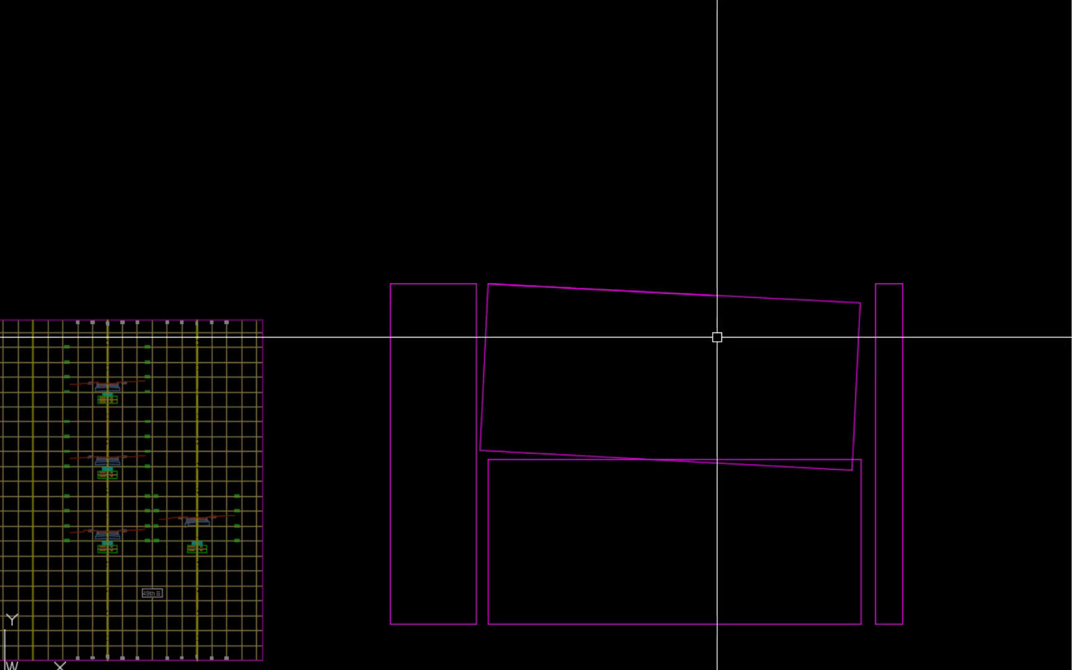
Step: Move the rotated plan rectangle a short distance northeast, clear of the centerline reference line
text(m)
key(Return)
click(743, 295)
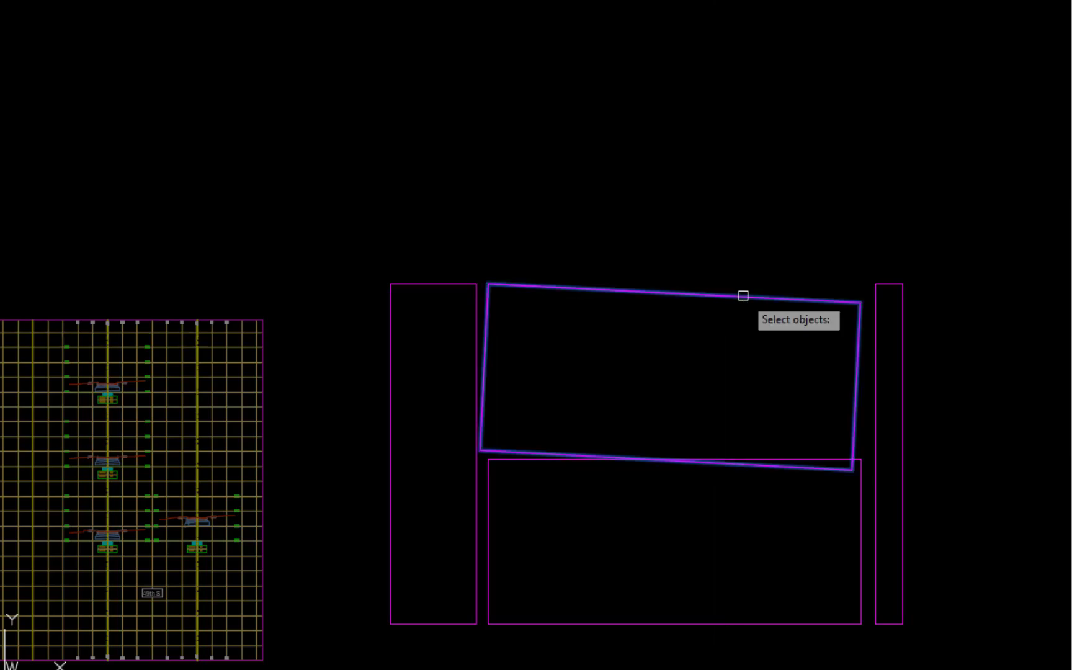
key(Return)
click(658, 351)
click(673, 323)
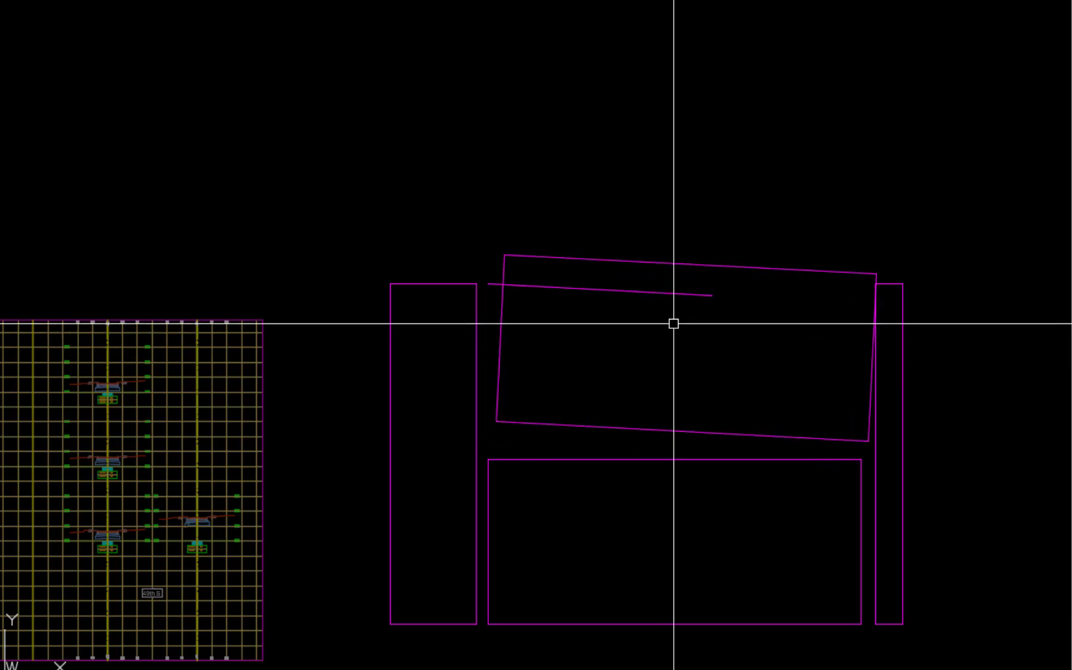
Step: Erase the centerline reference line inside the rotated plan rectangle
key(Return)
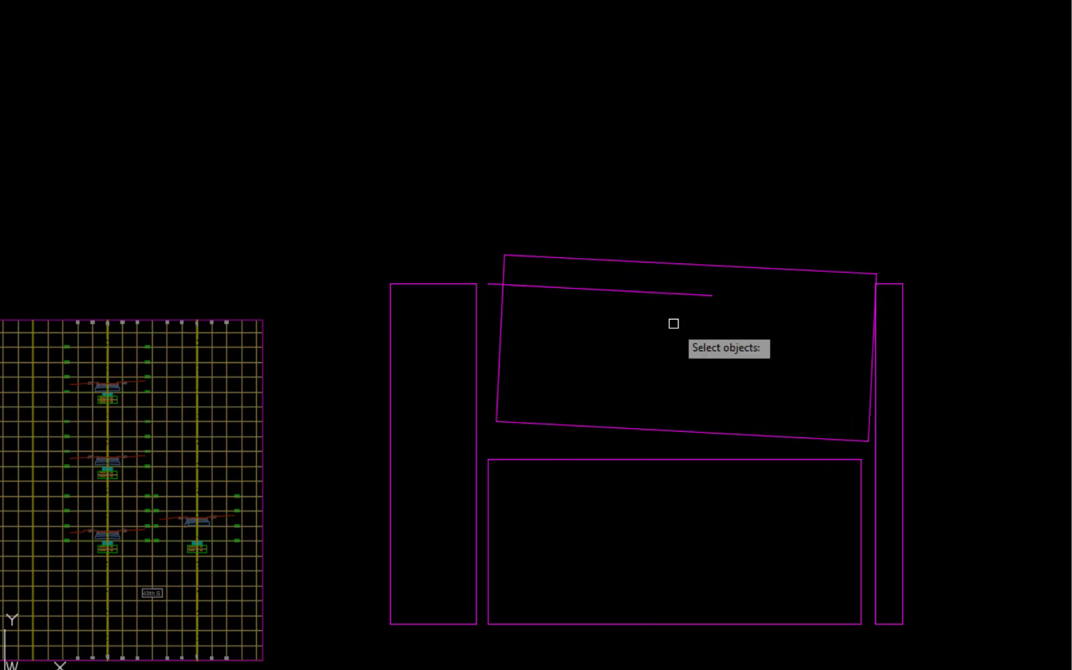
click(645, 291)
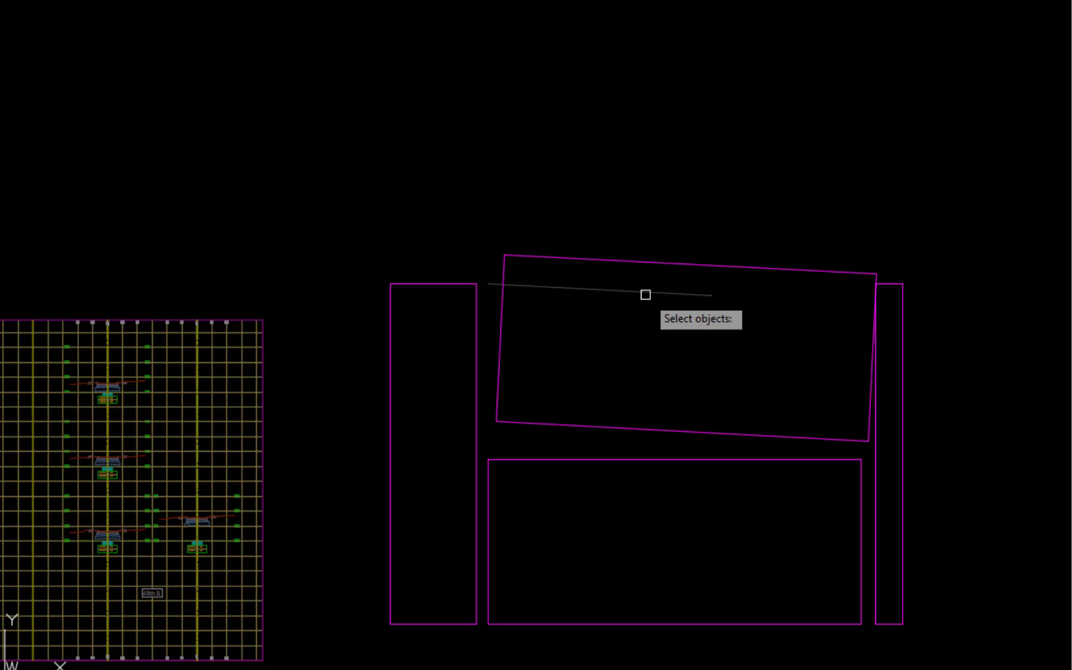
key(Return)
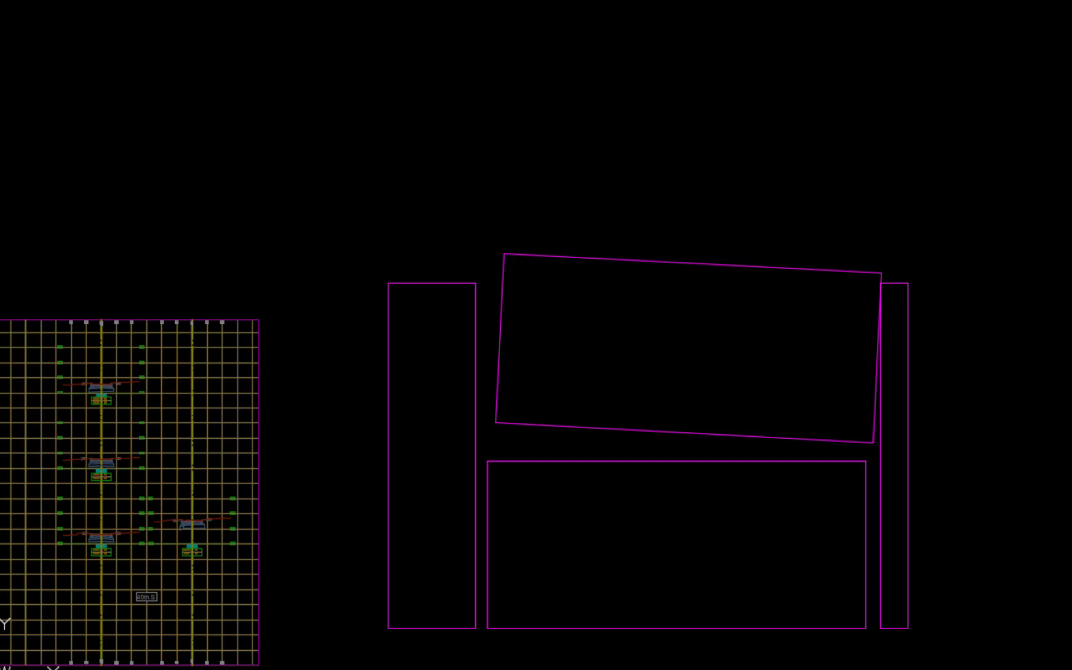
Step: Copy the rotated plan rectangle by its west edge midpoint onto the road centerline at the station 12+00 tick
text(co)
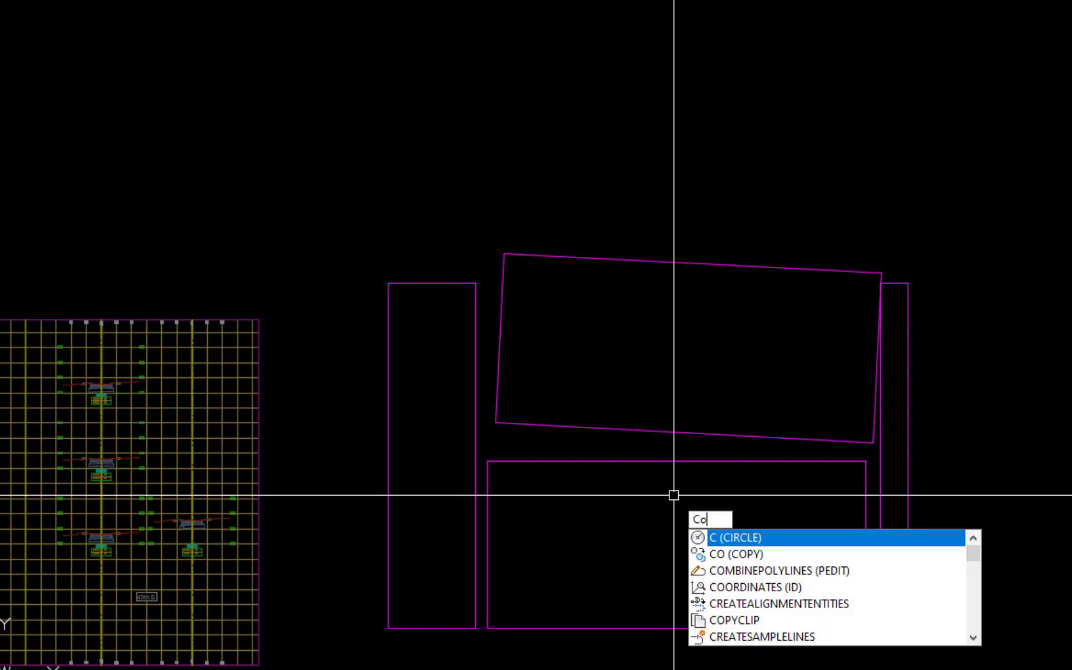
key(Return)
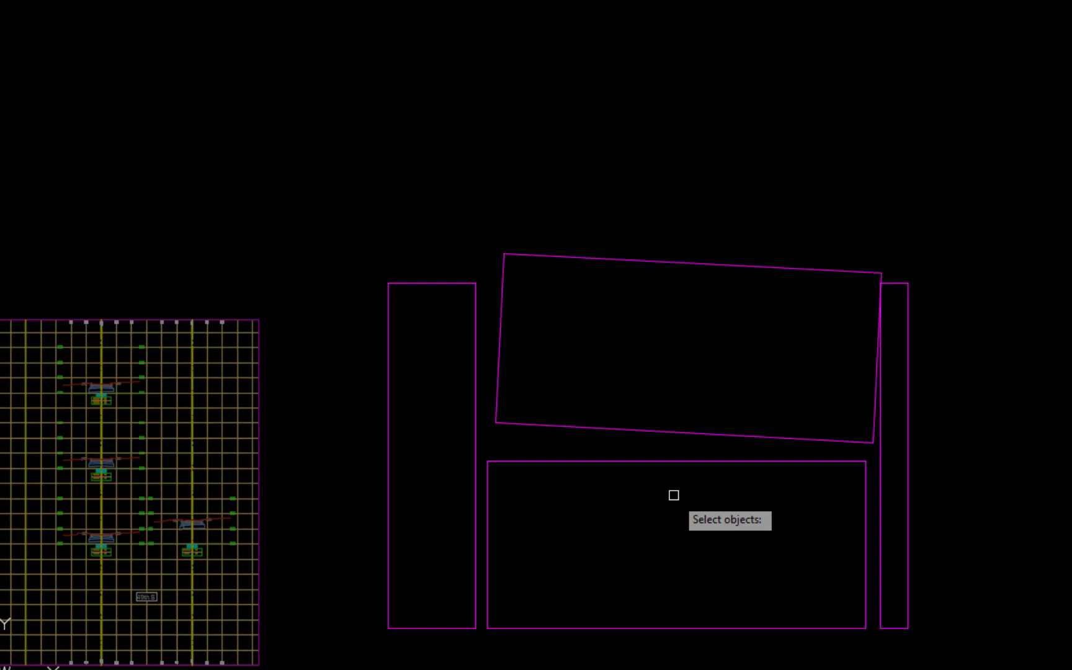
click(682, 263)
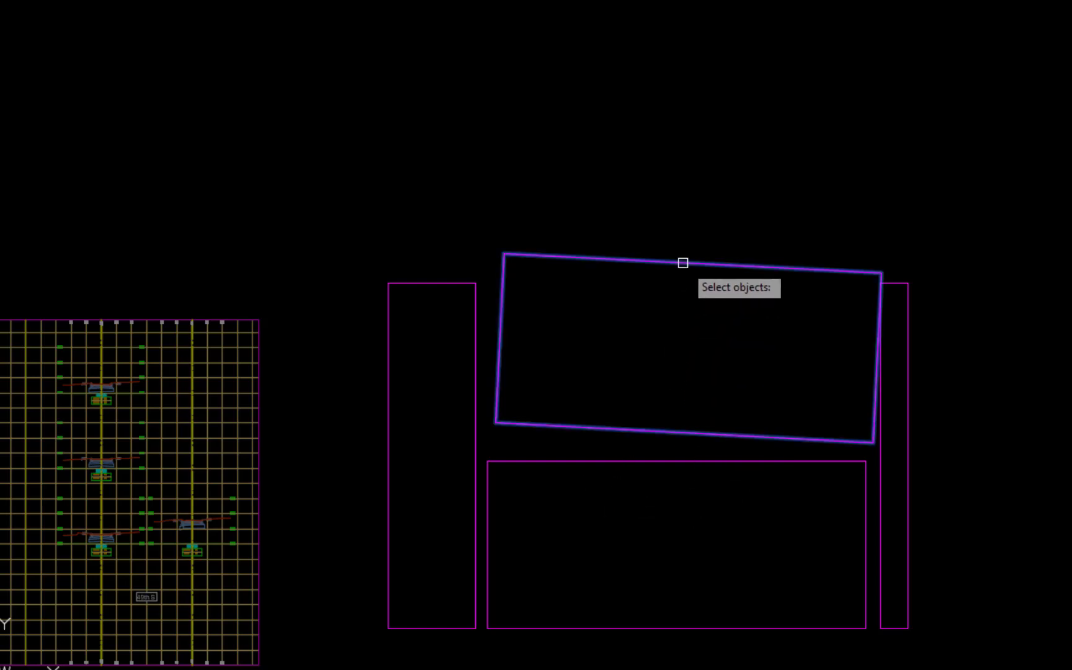
key(Return)
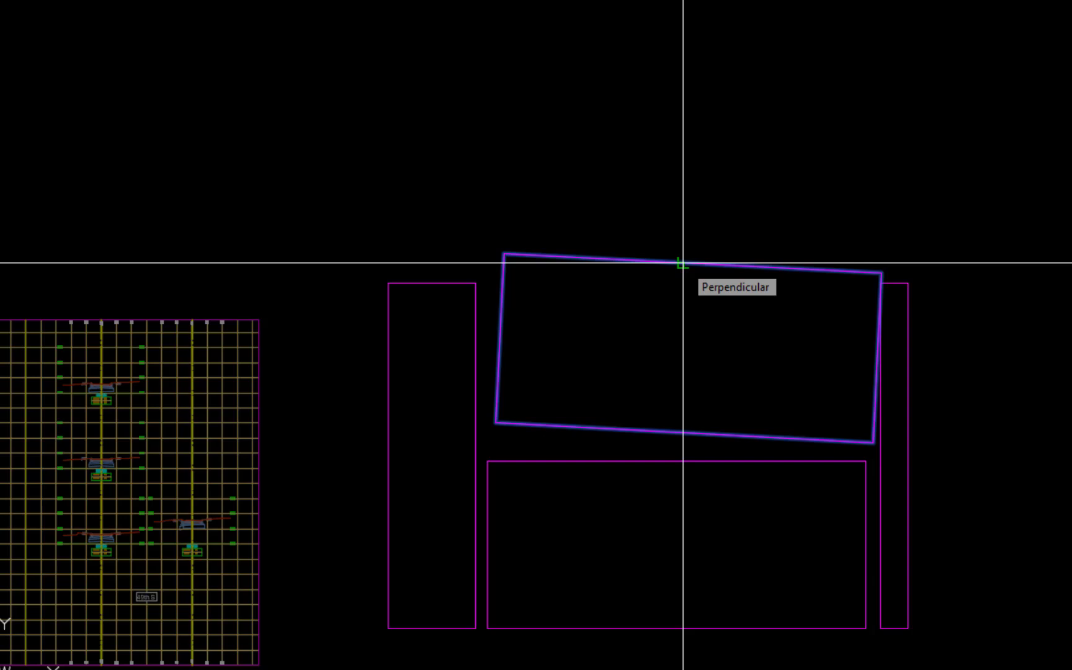
click(500, 338)
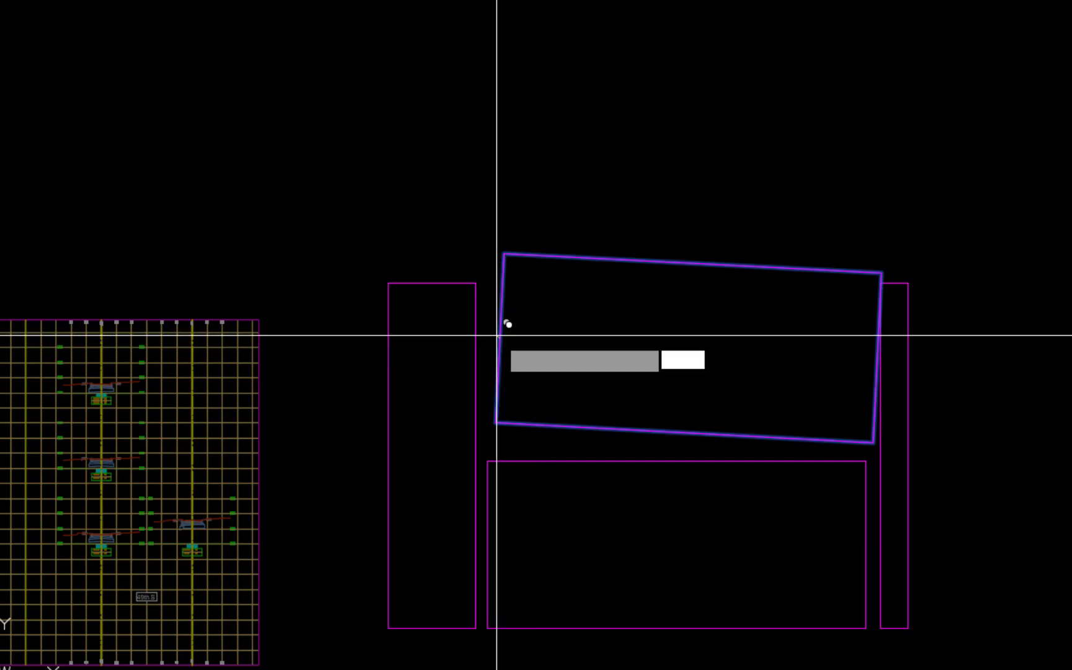
scroll(500, 338, down, 5)
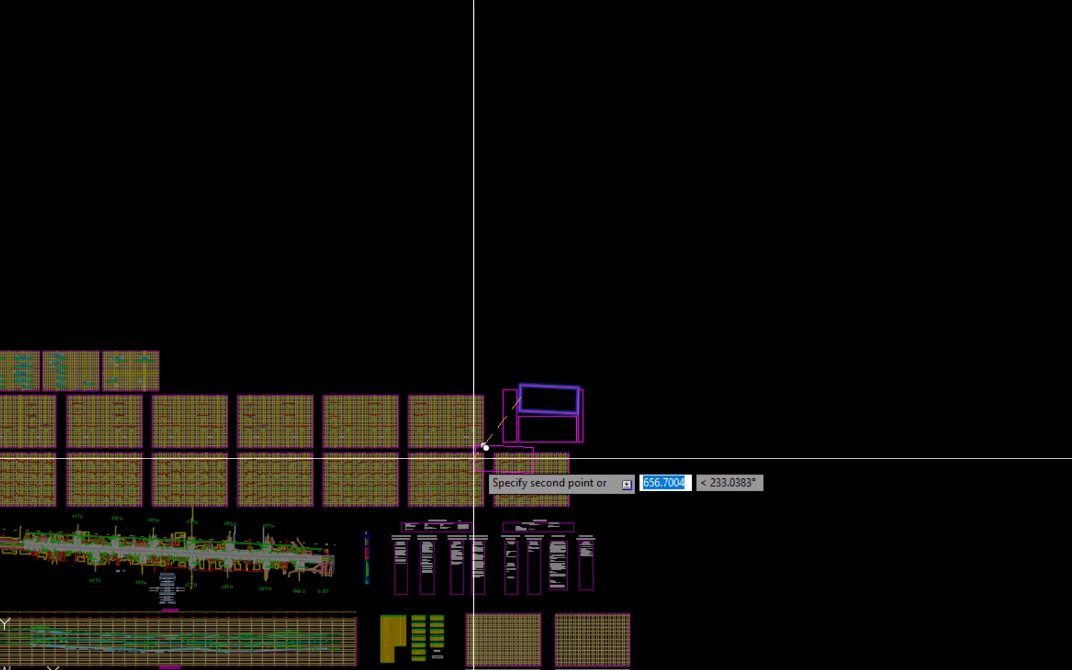
middle_drag(474, 455, 611, 414)
scroll(607, 394, up, 5)
scroll(576, 390, up, 4)
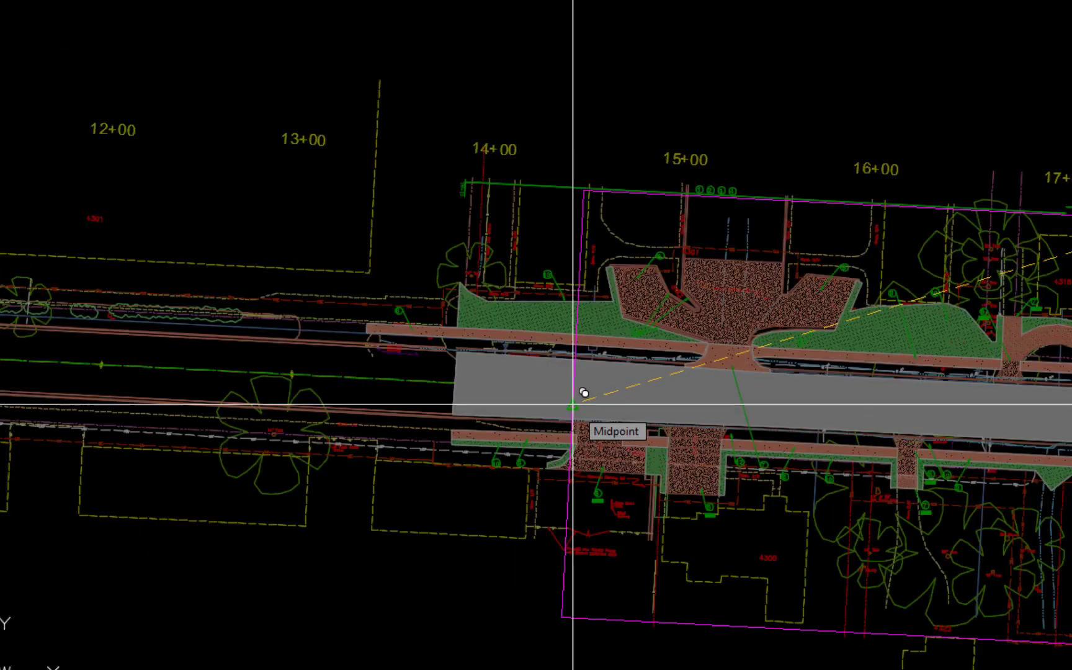
scroll(109, 333, up, 6)
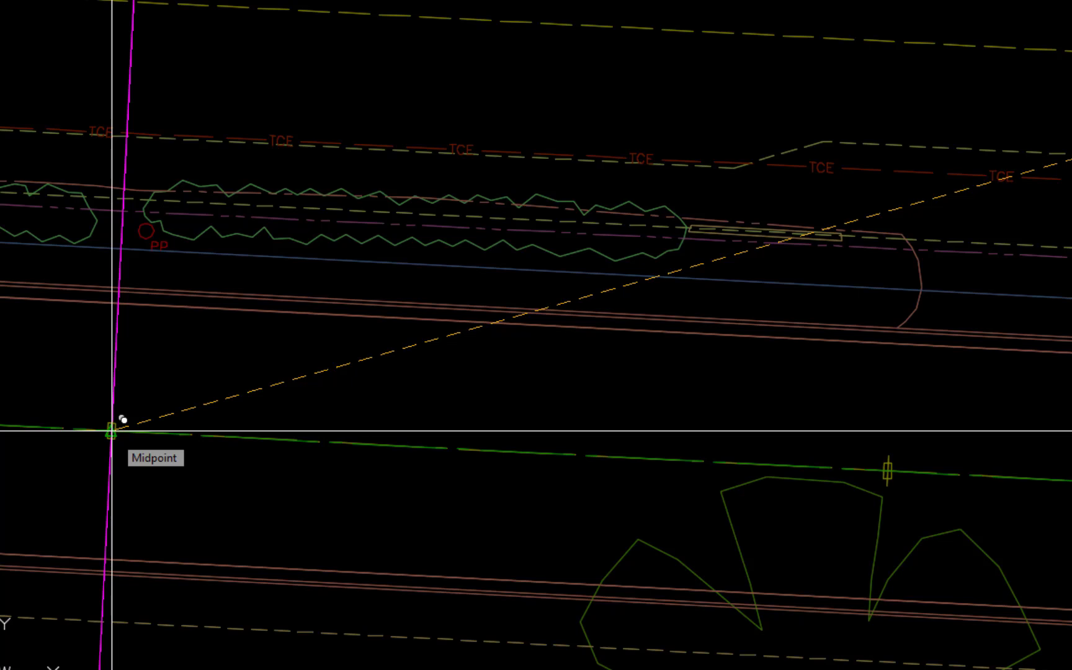
Step: Place two more copies of the plan rectangle end to end along the road, starting near stations 17+00 and 22+00
scroll(271, 445, down, 5)
scroll(886, 380, up, 8)
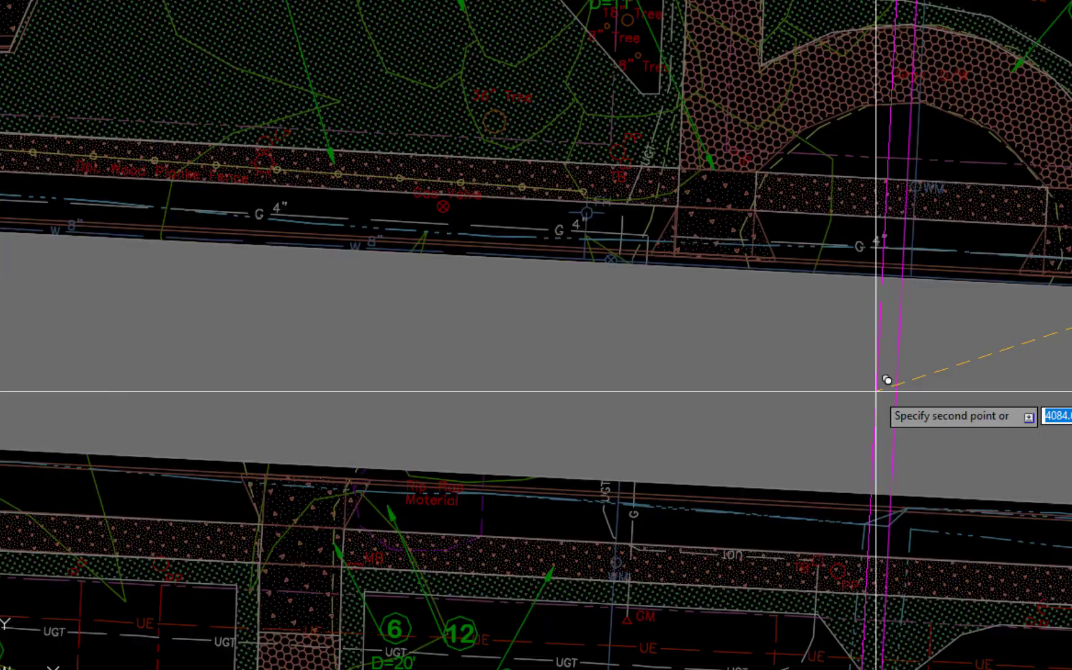
scroll(887, 379, down, 6)
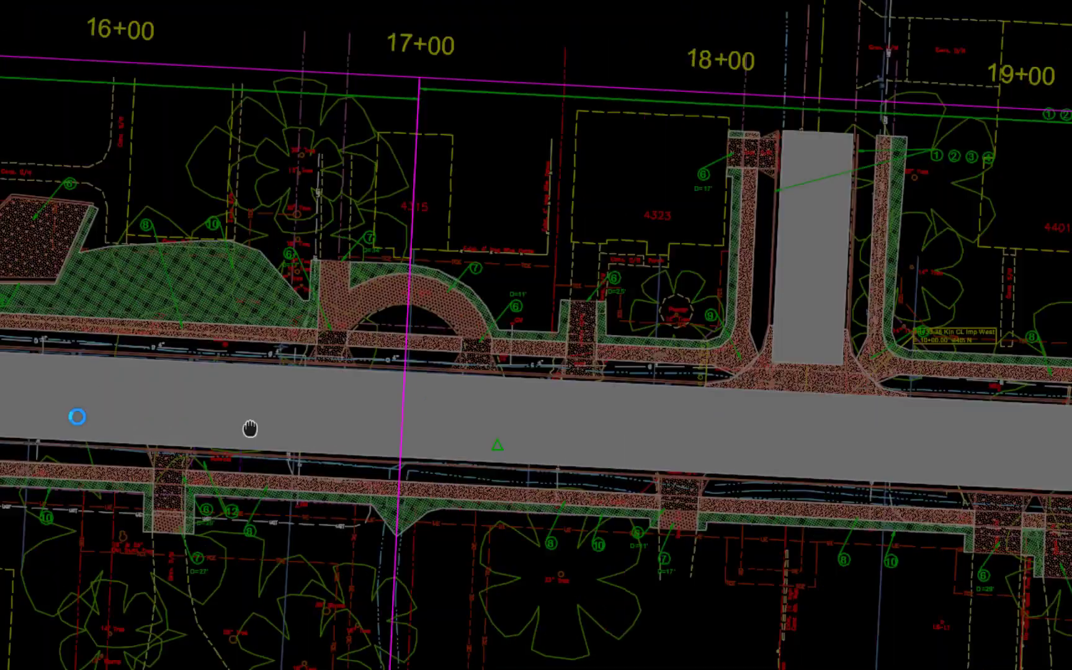
middle_drag(887, 380, 362, 336)
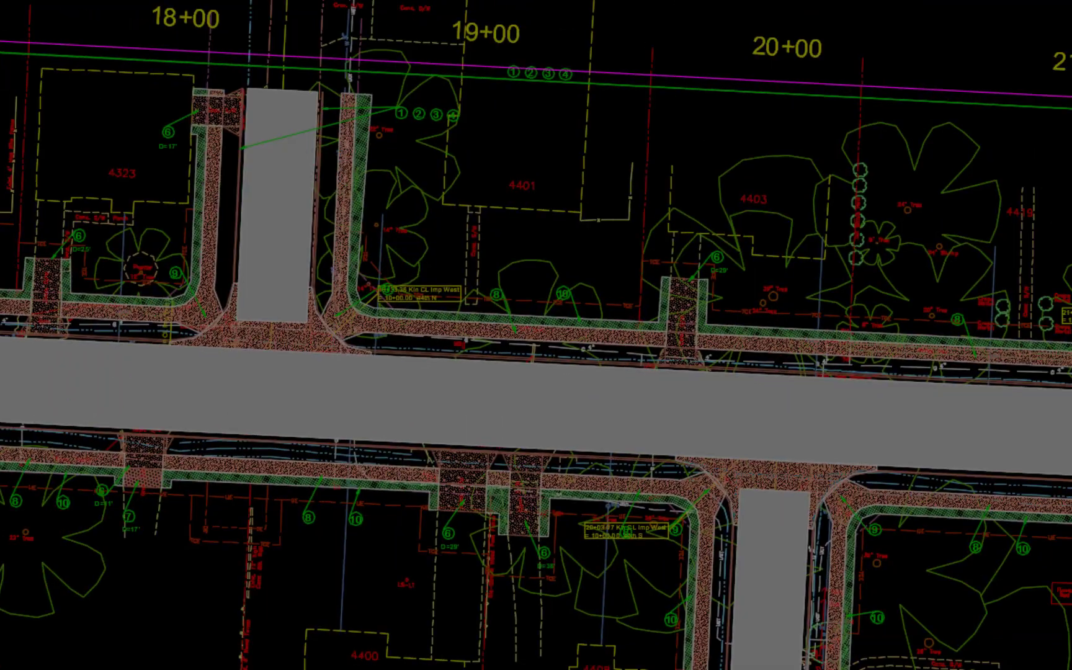
scroll(681, 395, down, 3)
middle_drag(682, 394, 299, 394)
scroll(620, 235, up, 6)
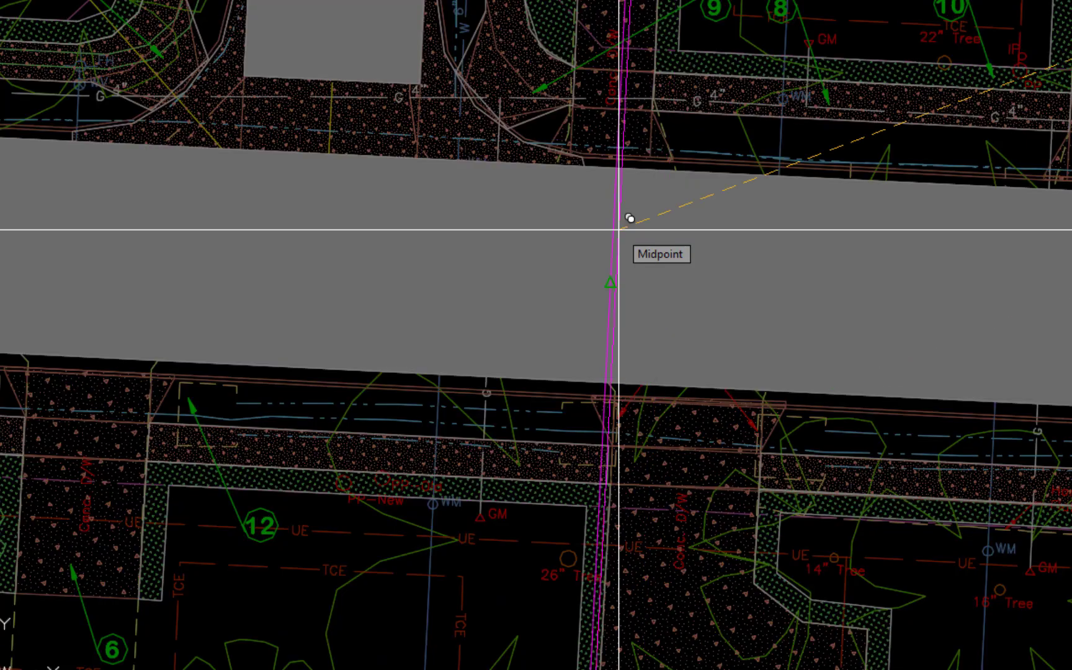
Step: Continue the row of plan rectangle copies end to end, with west edges near stations 27+00 and 32+00
scroll(622, 222, down, 6)
middle_drag(705, 279, 598, 264)
scroll(599, 264, up, 3)
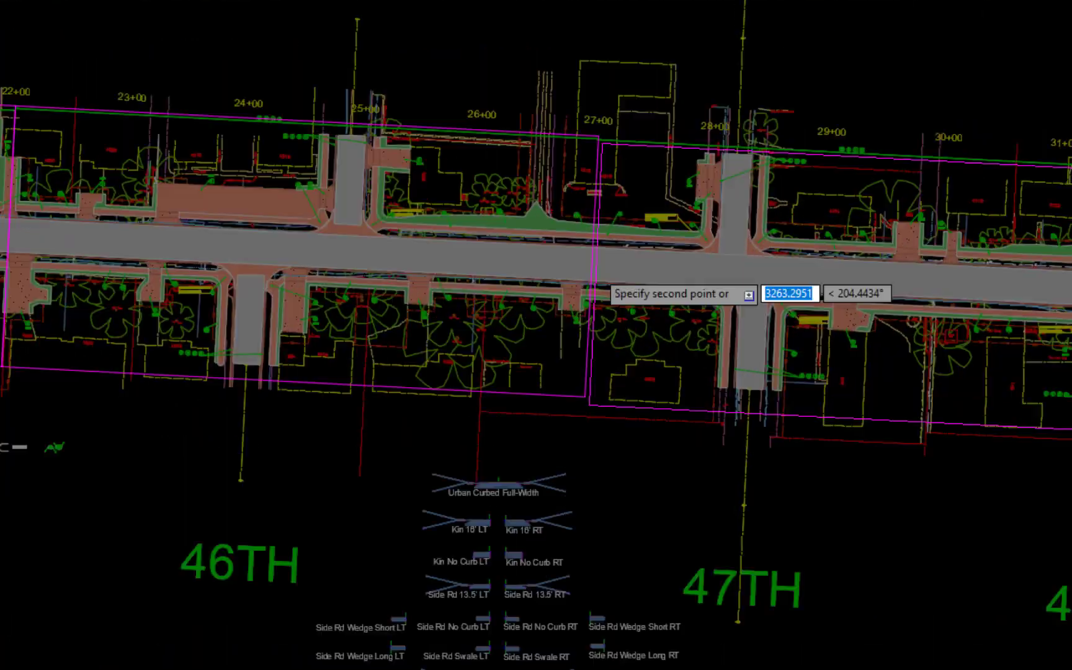
scroll(598, 249, up, 7)
scroll(682, 239, down, 5)
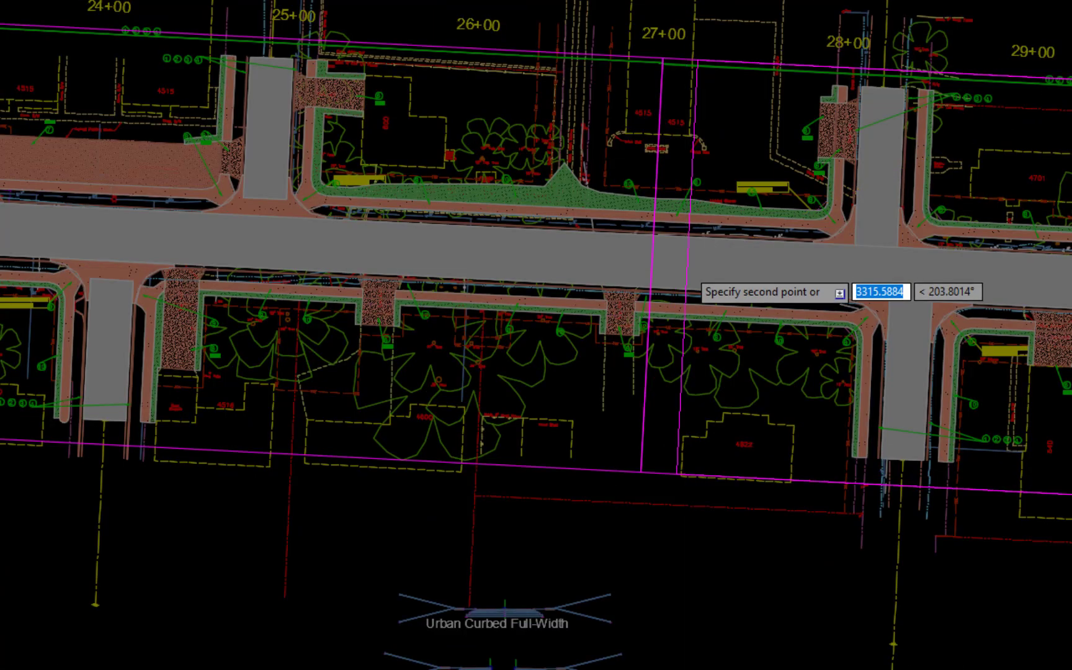
scroll(676, 270, down, 5)
middle_drag(841, 297, 666, 303)
scroll(398, 333, up, 8)
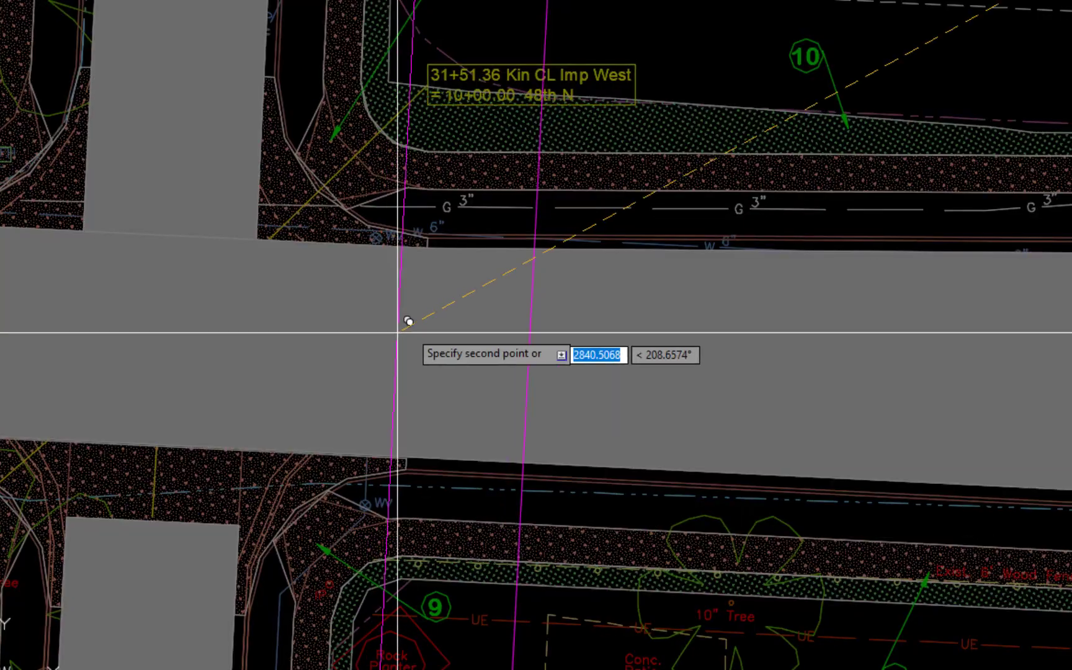
Step: Place the last plan rectangle copy at the east edge midpoint of the previous one, near station 37+00, and finish copying
scroll(869, 369, down, 7)
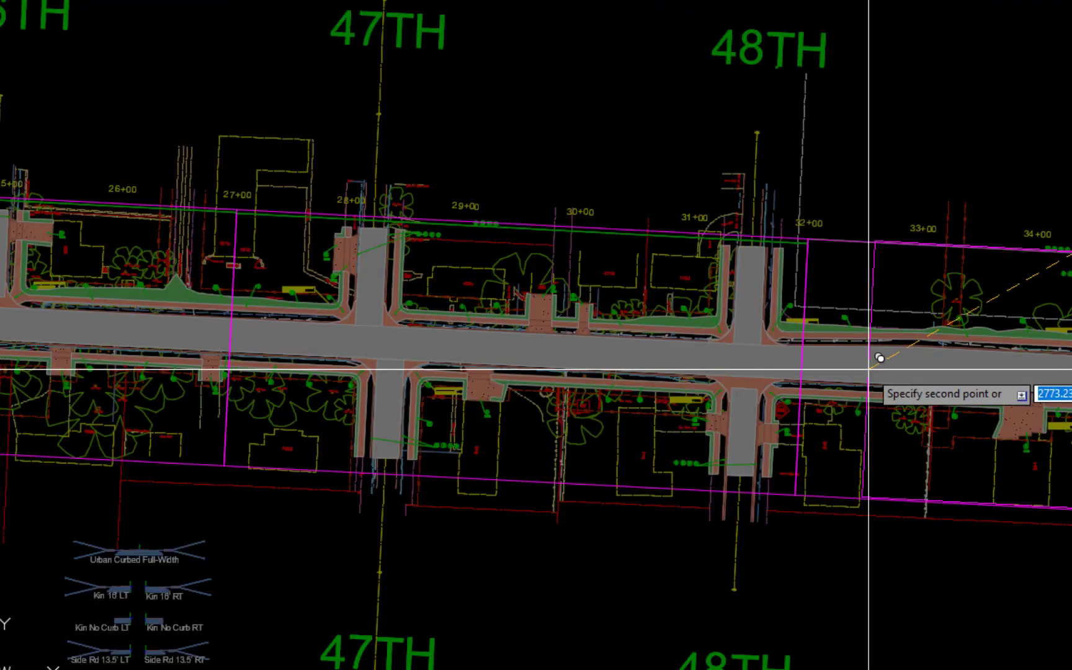
scroll(868, 369, down, 3)
middle_drag(868, 369, 478, 382)
scroll(742, 339, up, 10)
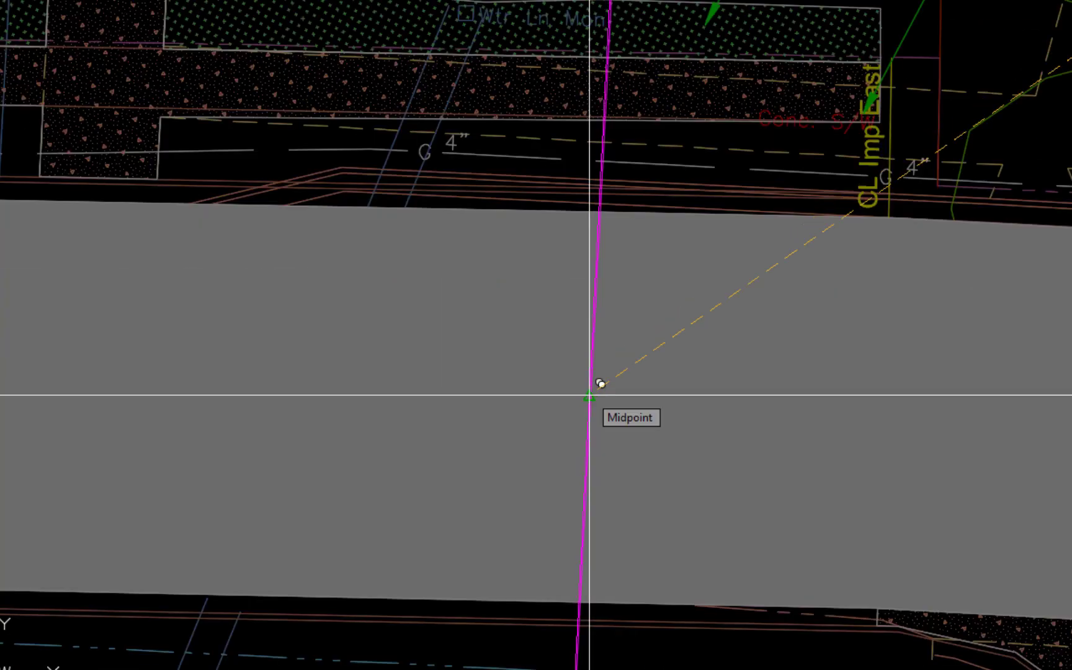
middle_drag(670, 395, 687, 204)
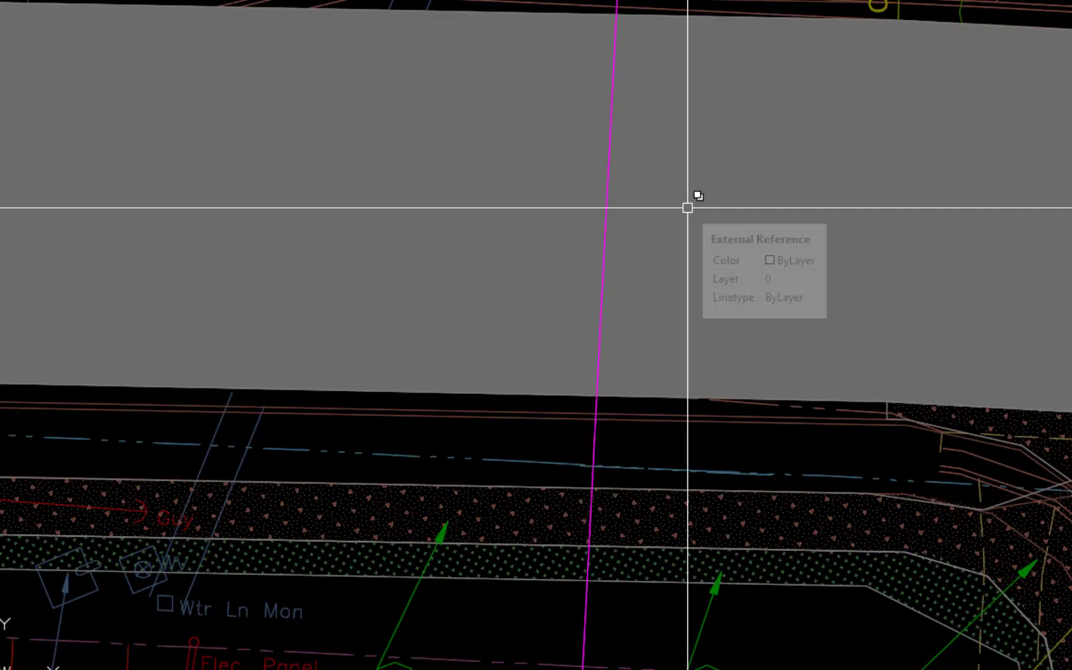
scroll(687, 208, down, 12)
middle_drag(622, 354, 846, 373)
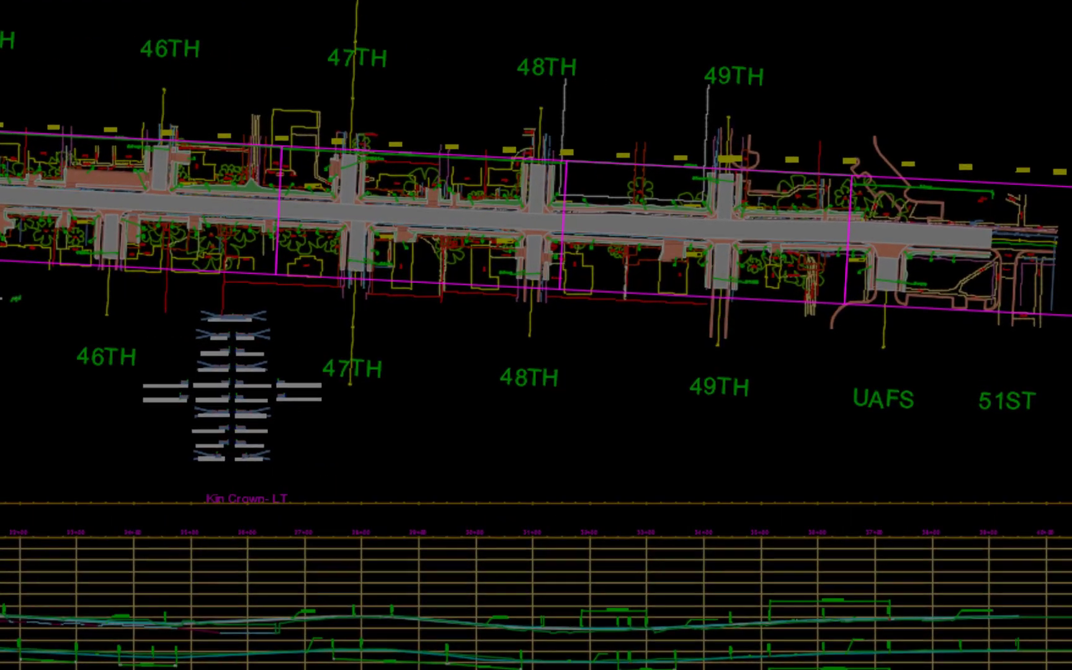
Step: Align the UCS to the plan rectangle that starts near station 32+00, using the Object option
text(ucs)
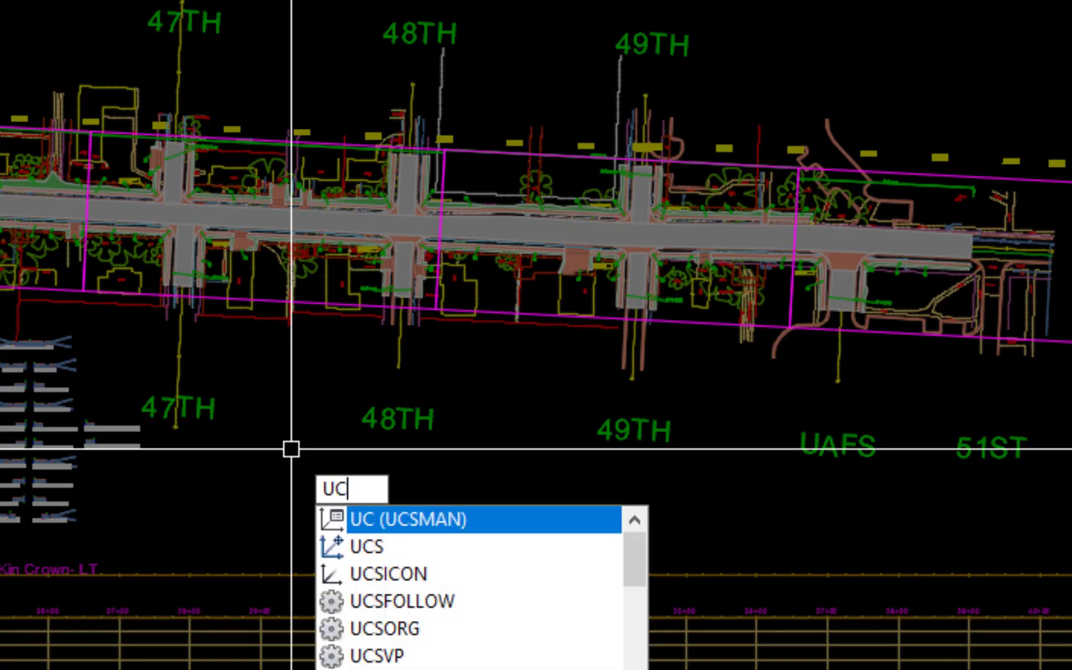
key(Return)
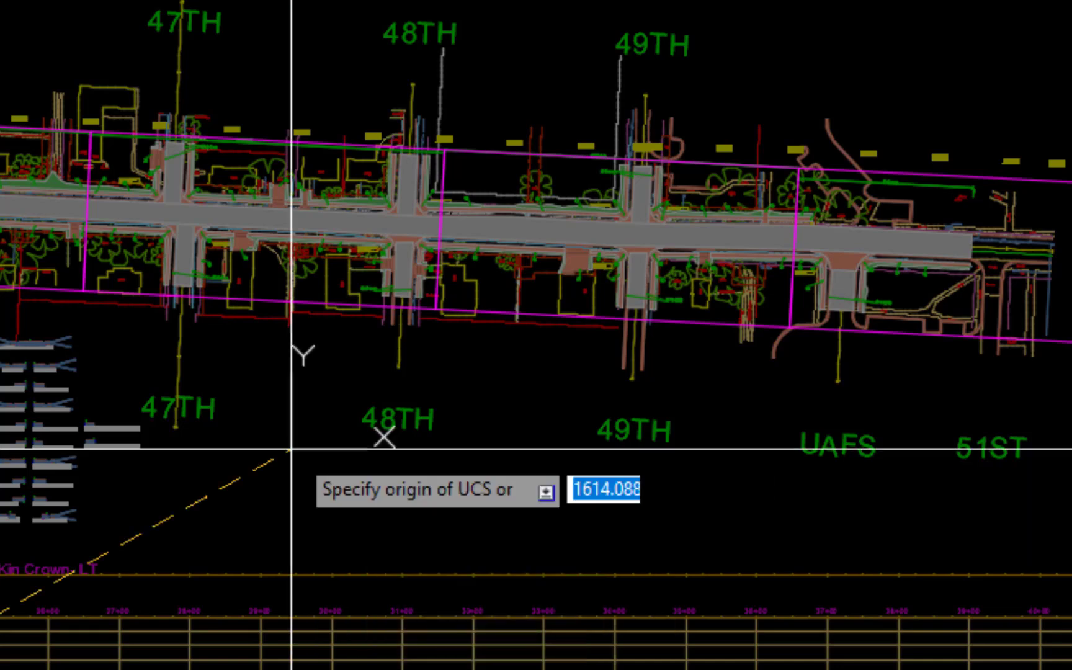
text(ob)
key(Return)
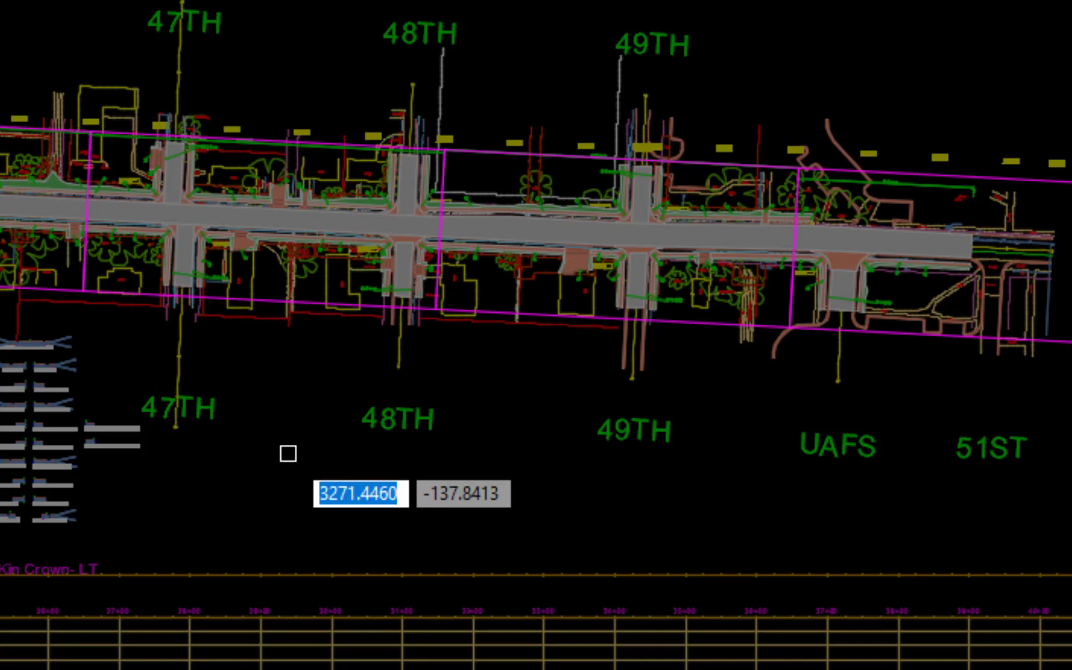
click(474, 155)
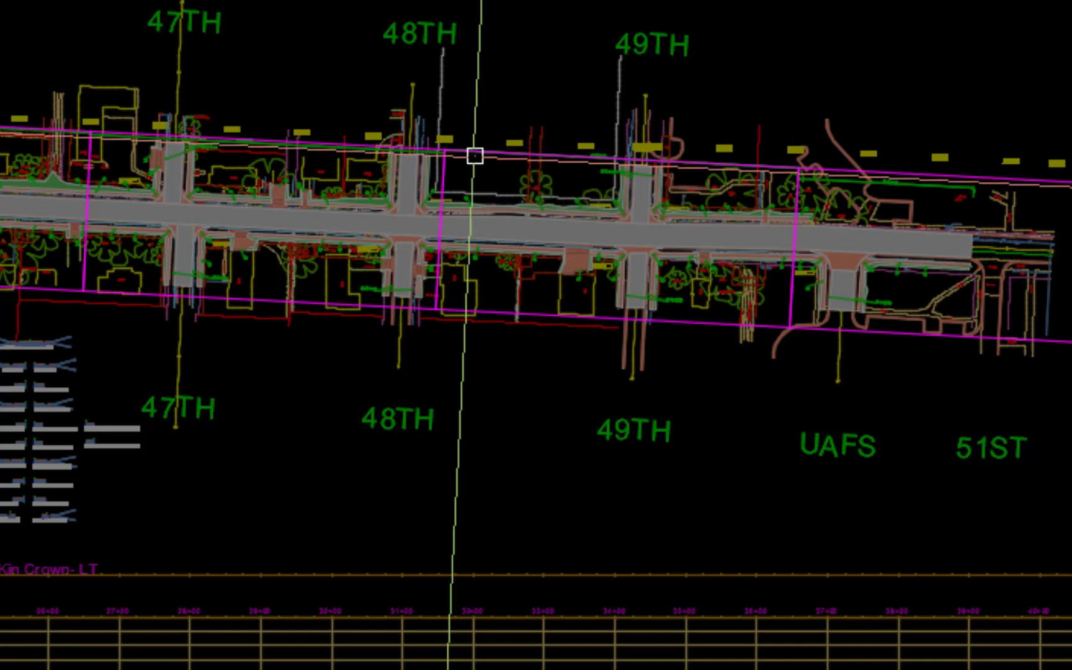
Step: Move the plan rectangle starting near station 32+00 north by 5 units, perpendicular to the road, with Ortho on
text(m)
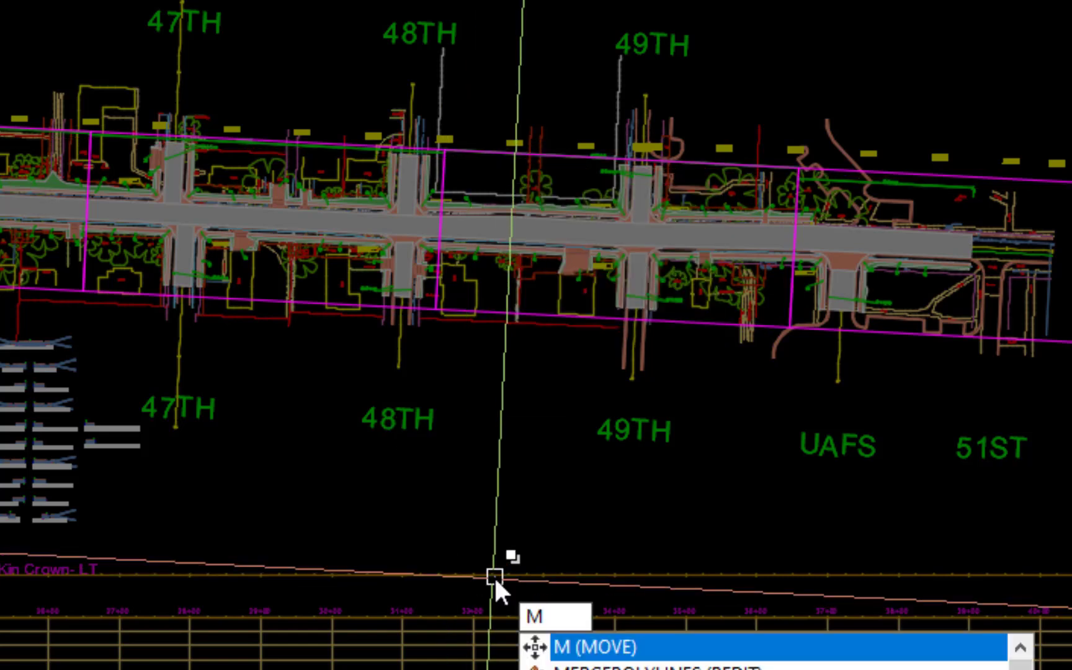
key(Return)
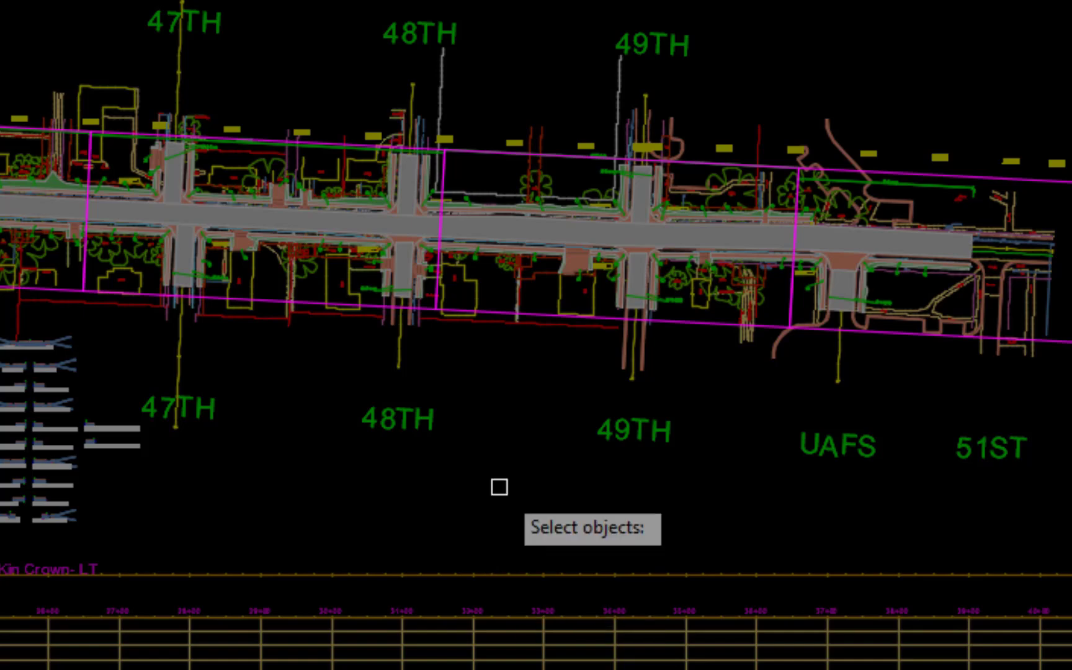
click(485, 154)
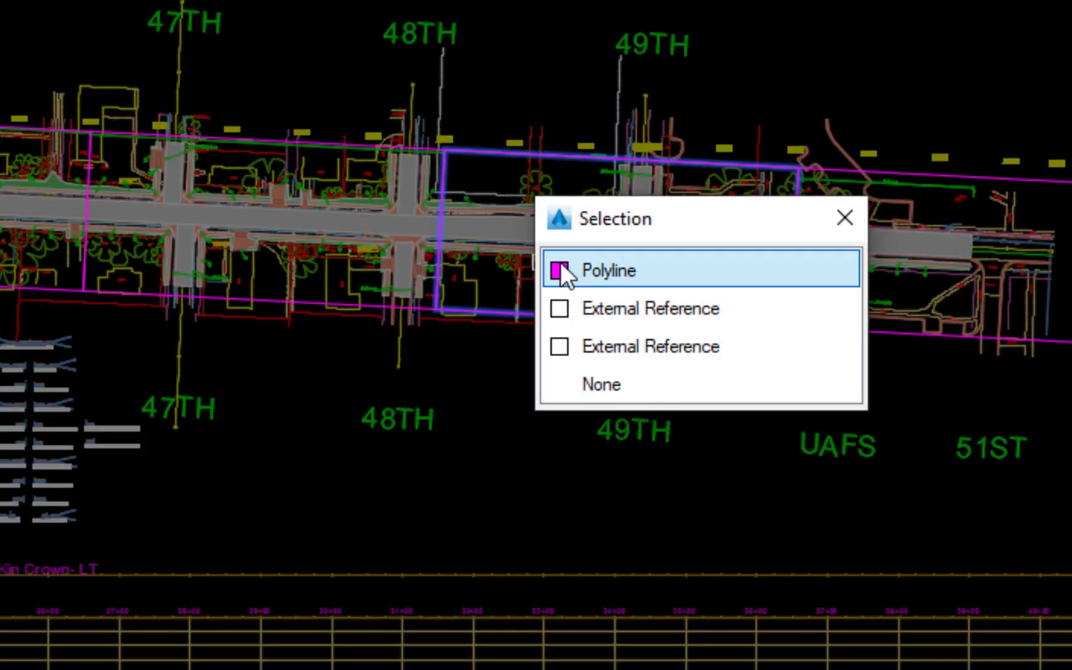
click(558, 271)
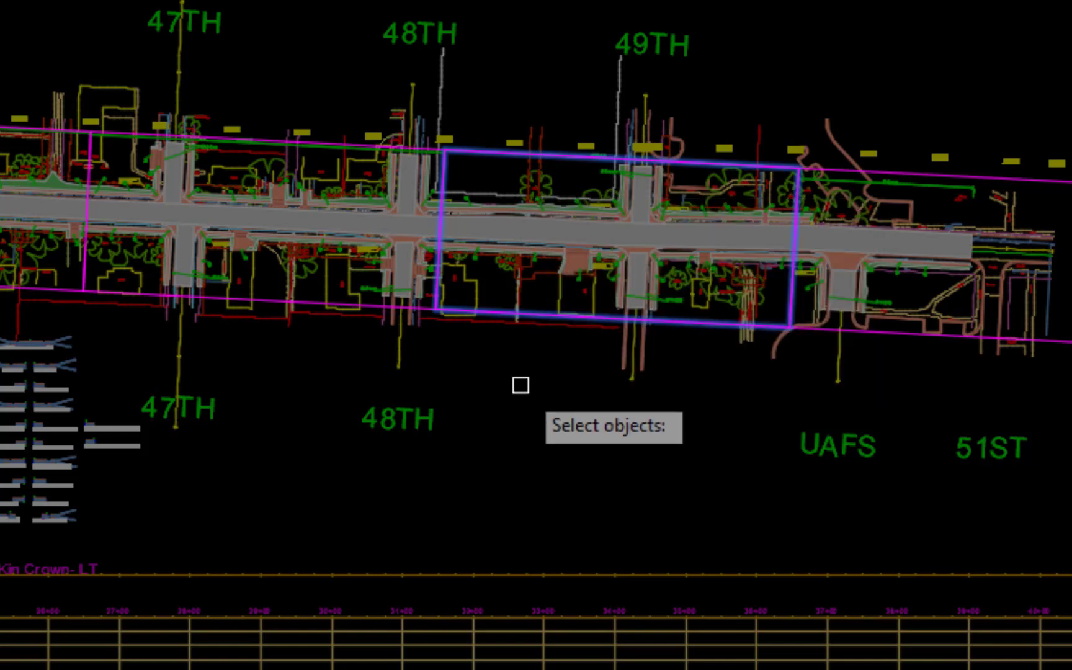
key(Return)
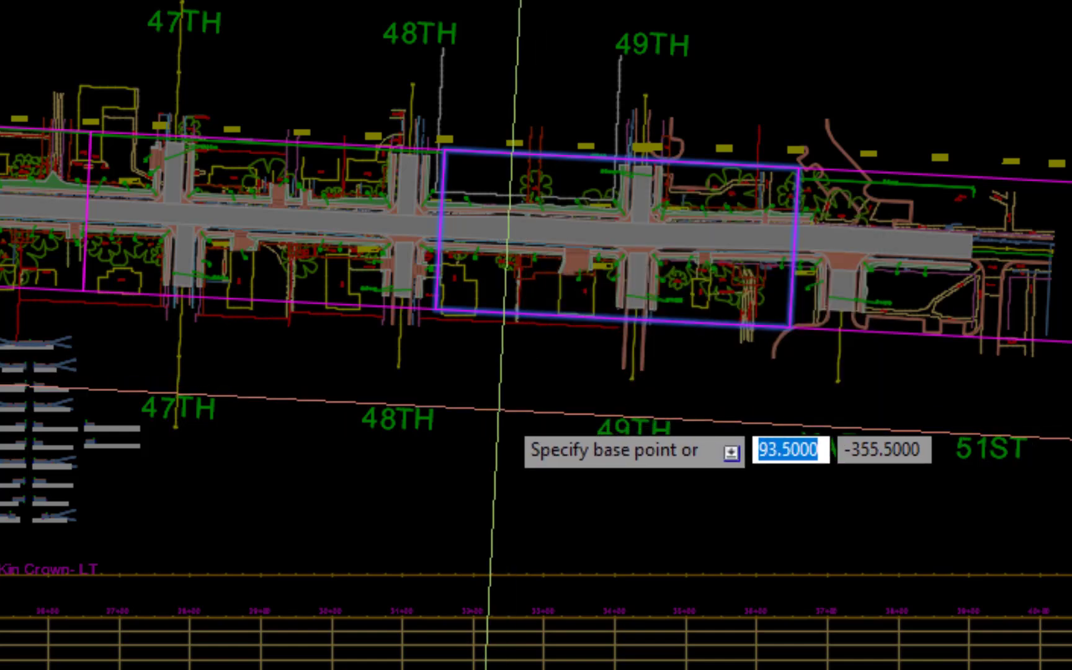
click(519, 383)
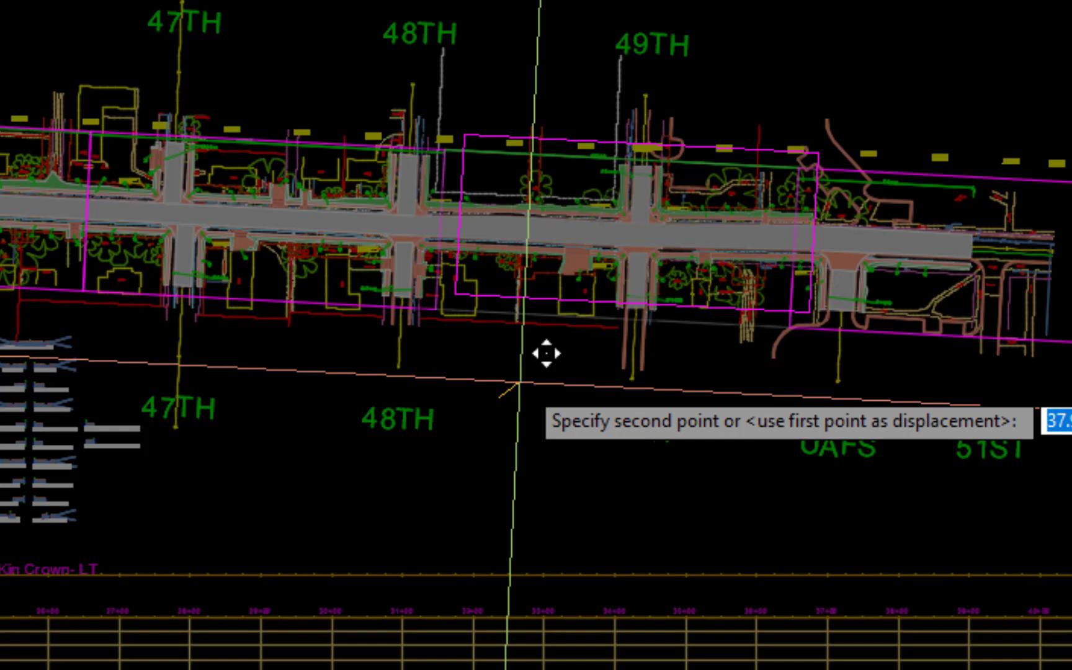
key(F8)
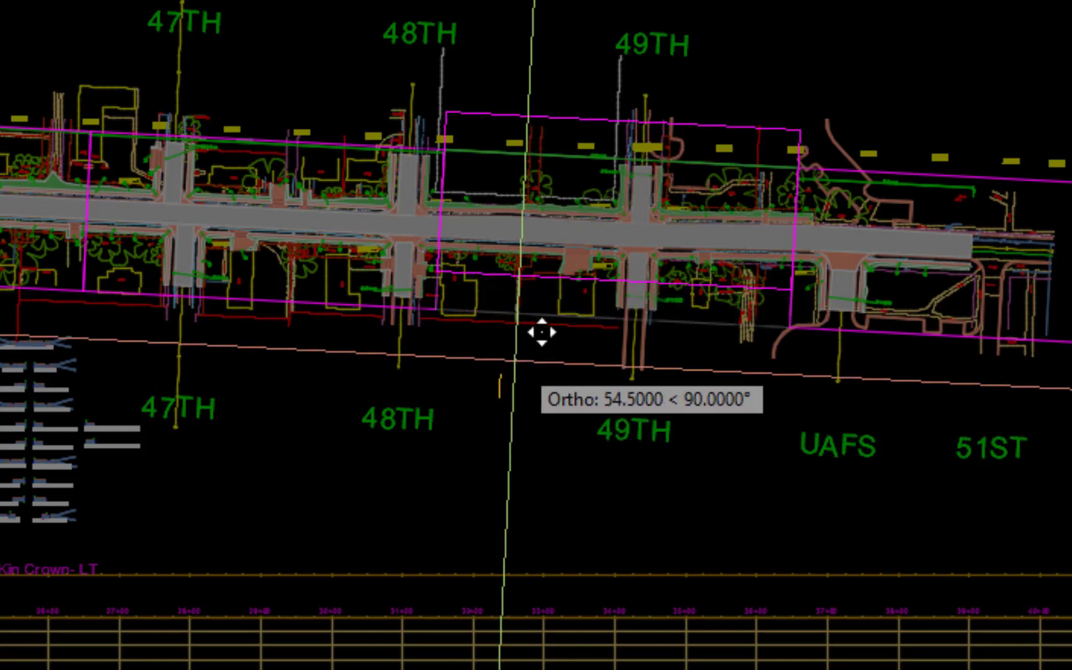
text(5)
key(Return)
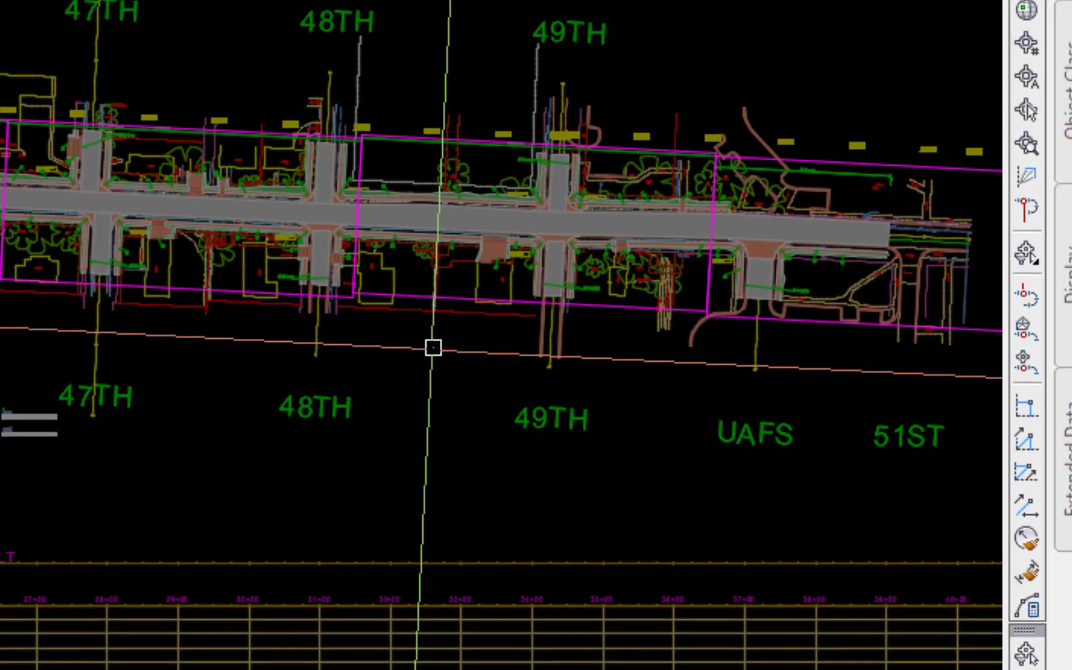
Step: Move the last plan rectangle, starting near station 37+00, slightly north, perpendicular to the road
key(Return)
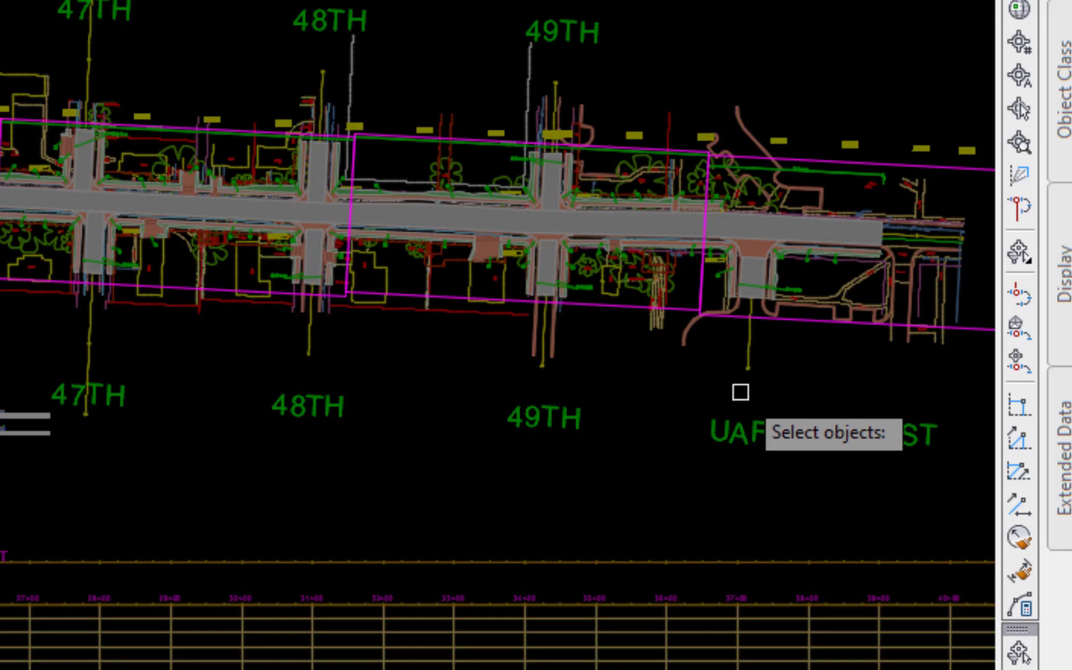
click(984, 331)
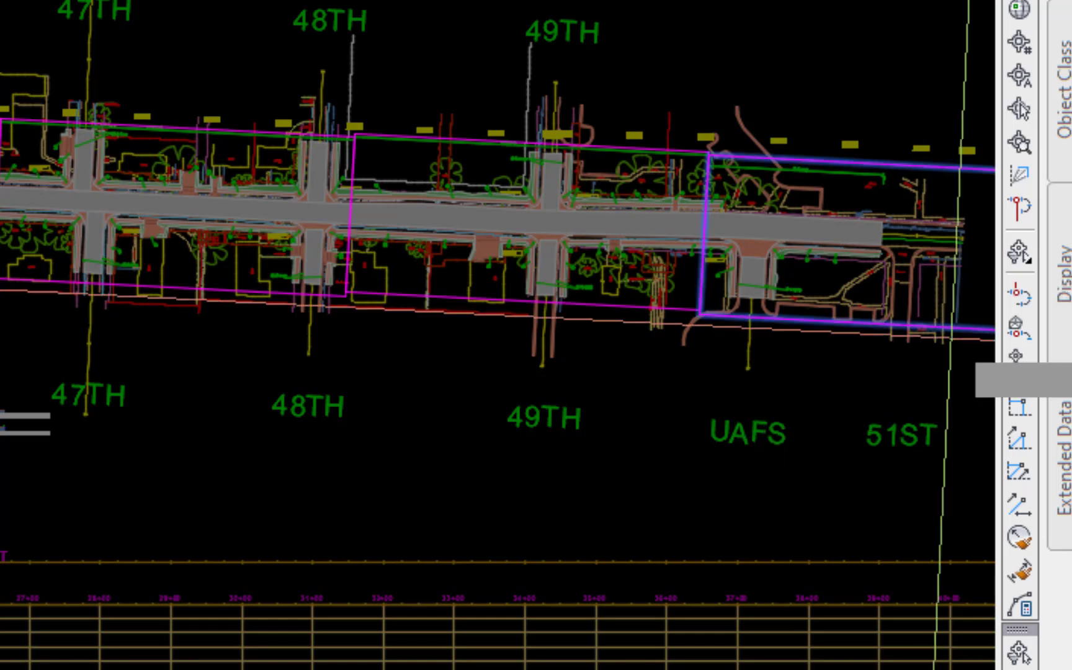
key(Return)
click(845, 404)
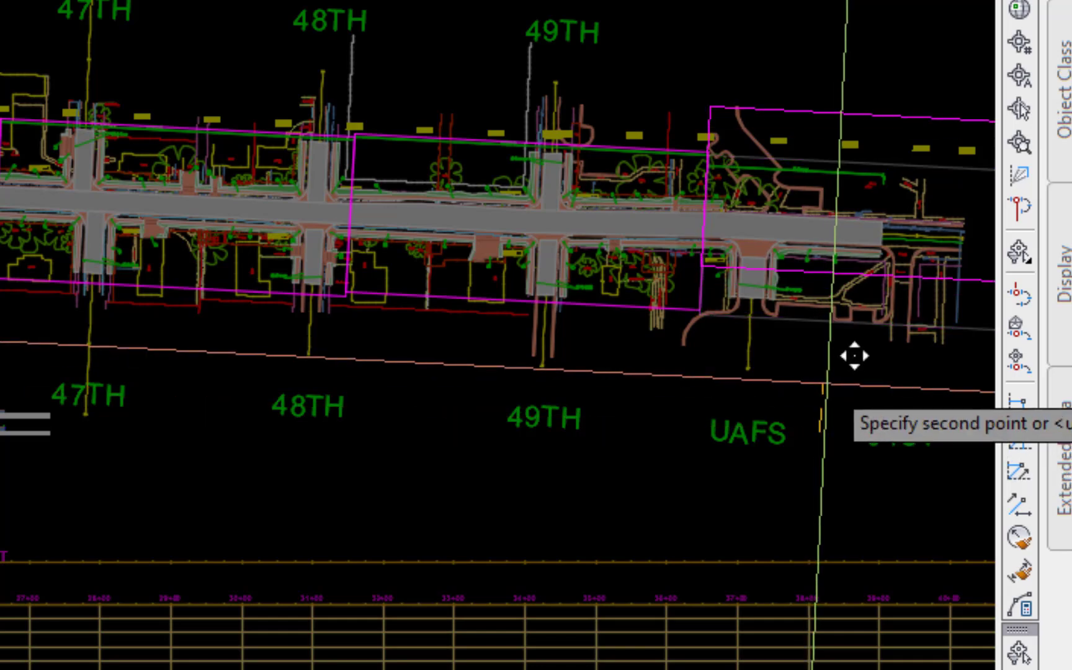
click(828, 383)
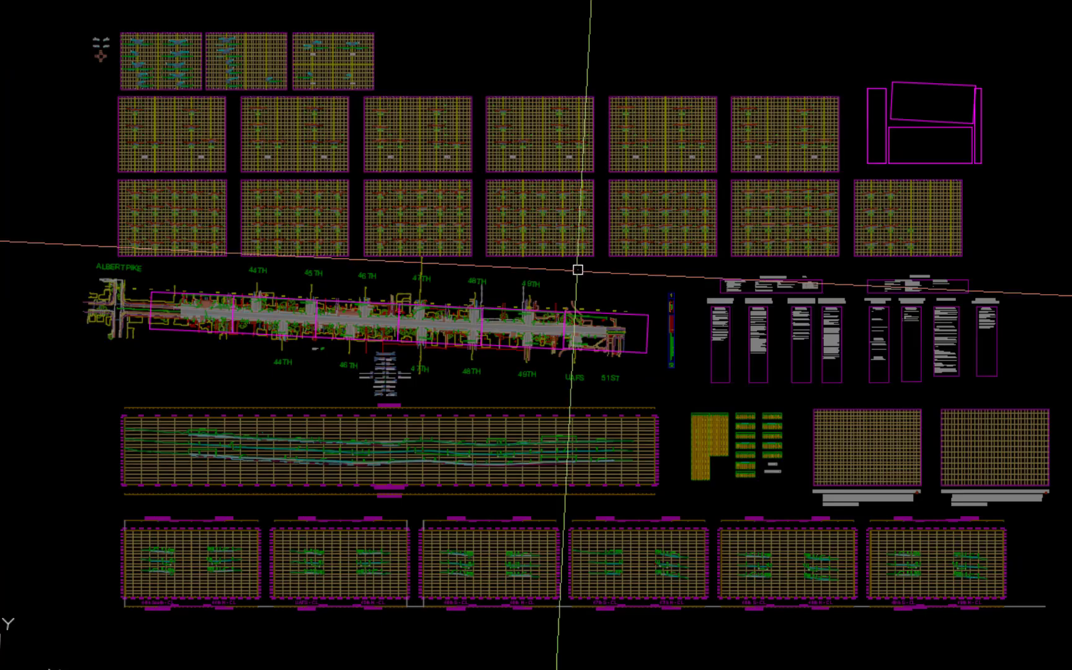
Step: Set the UCS back to World
text(ucs)
key(Return)
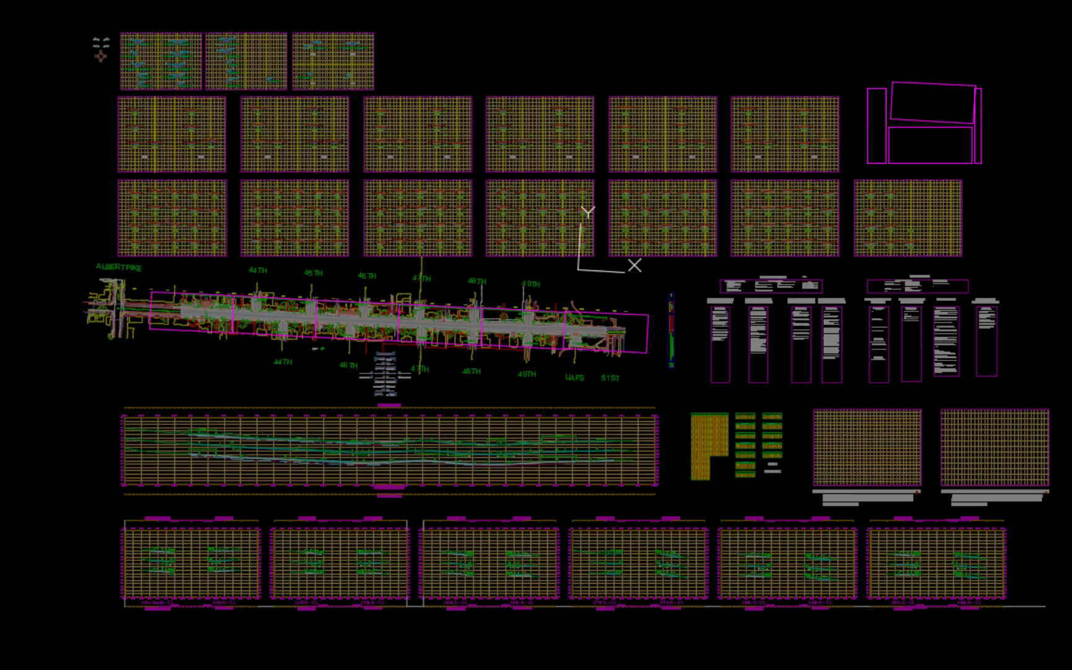
text(w)
key(Return)
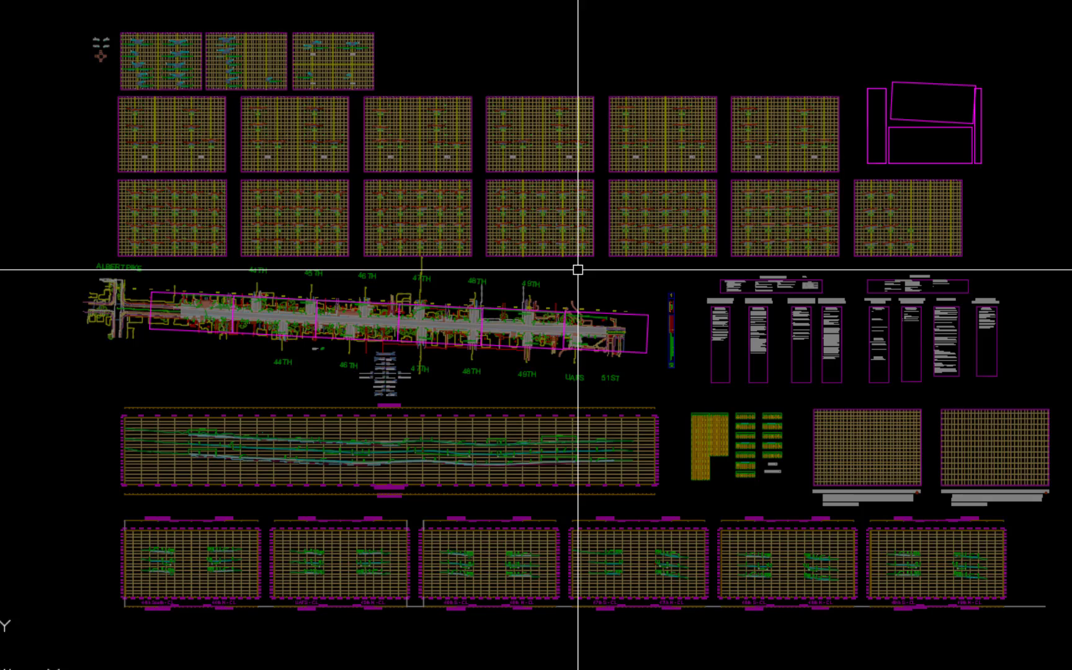
Step: Copy the unrotated template rectangle by its lower-left corner onto the long profile view at station 12+00
text(co)
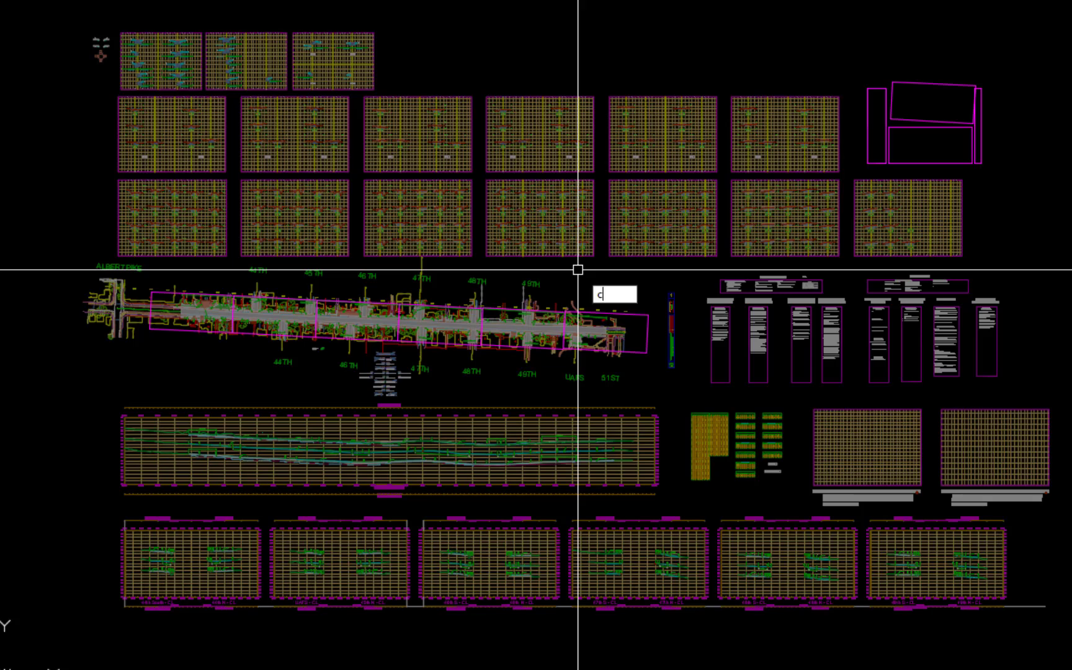
key(Return)
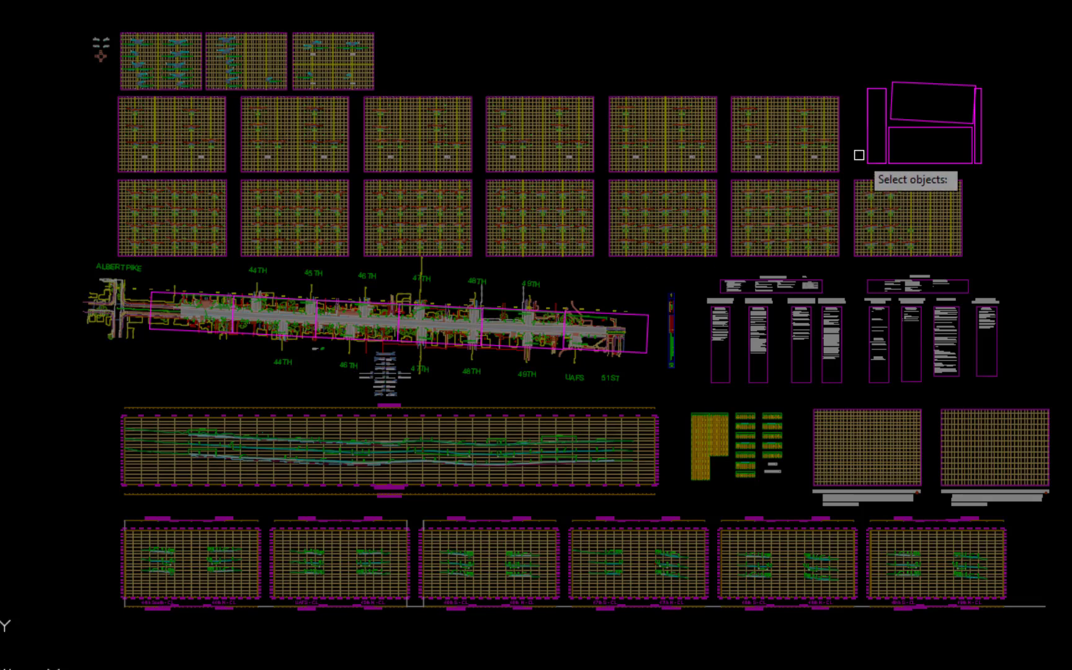
click(927, 163)
key(Return)
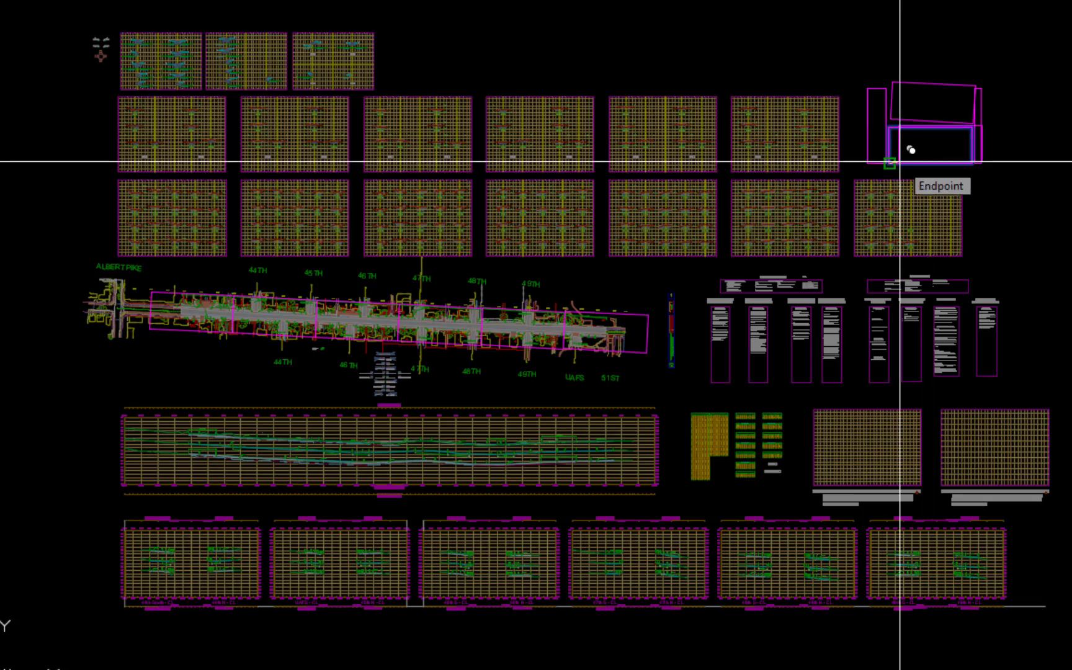
click(899, 161)
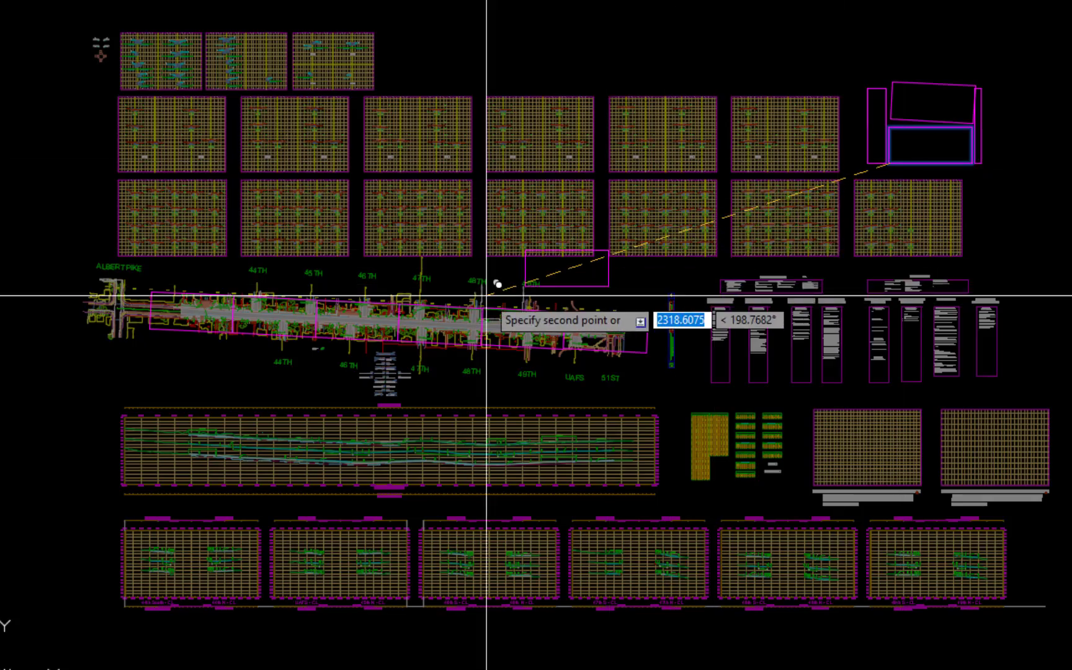
scroll(163, 464, up, 2)
scroll(165, 465, up, 6)
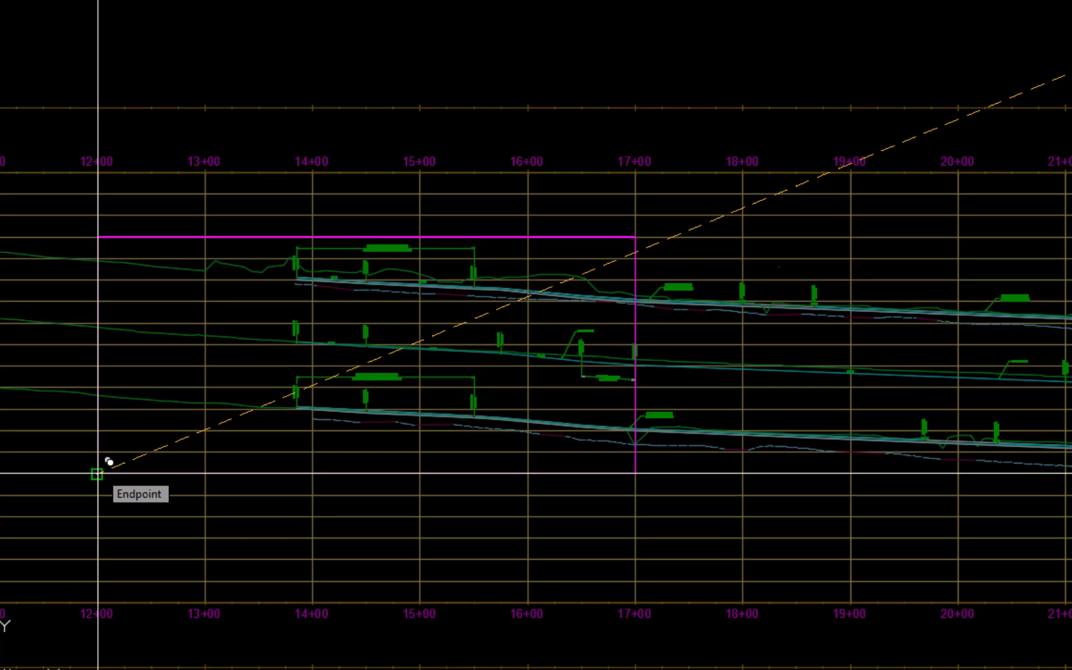
click(97, 474)
Step: Continue the rectangle copies end to end along the profile view, up to the one starting at station 27+00
mouse_move(852, 494)
middle_down()
mouse_move(483, 461)
mouse_move(260, 464)
middle_up()
click(573, 521)
middle_drag(739, 521, 527, 522)
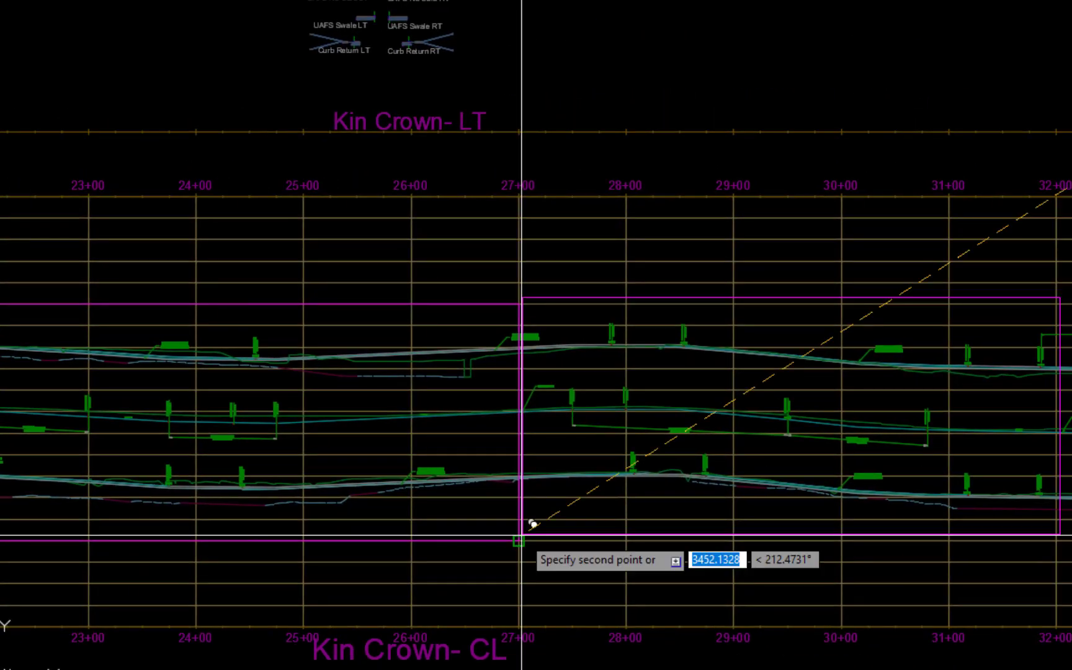
click(535, 524)
Step: Place profile rectangle copies at station 32+00 and at station 37+00, elevation 425, and finish copying
middle_drag(837, 583, 268, 617)
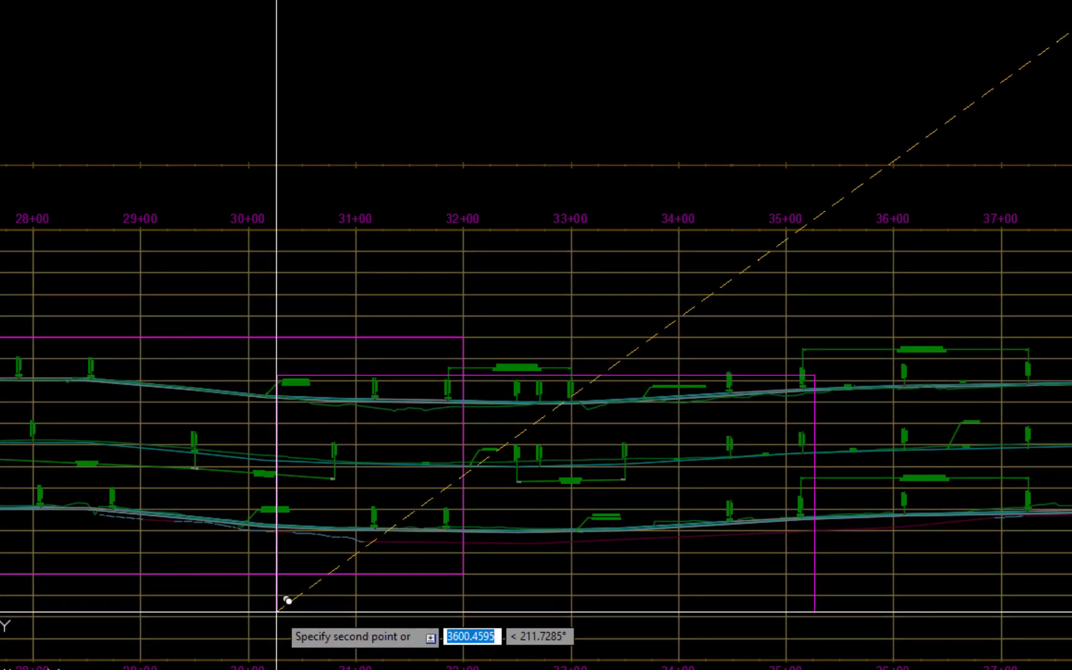
click(479, 565)
middle_drag(872, 632, 426, 648)
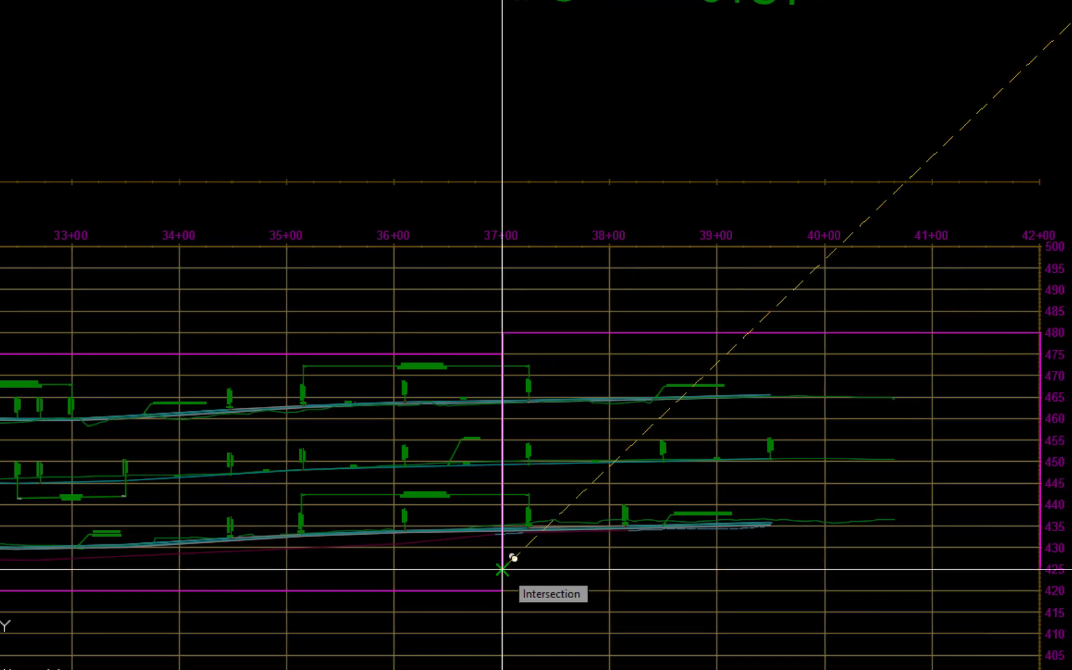
click(503, 568)
key(Escape)
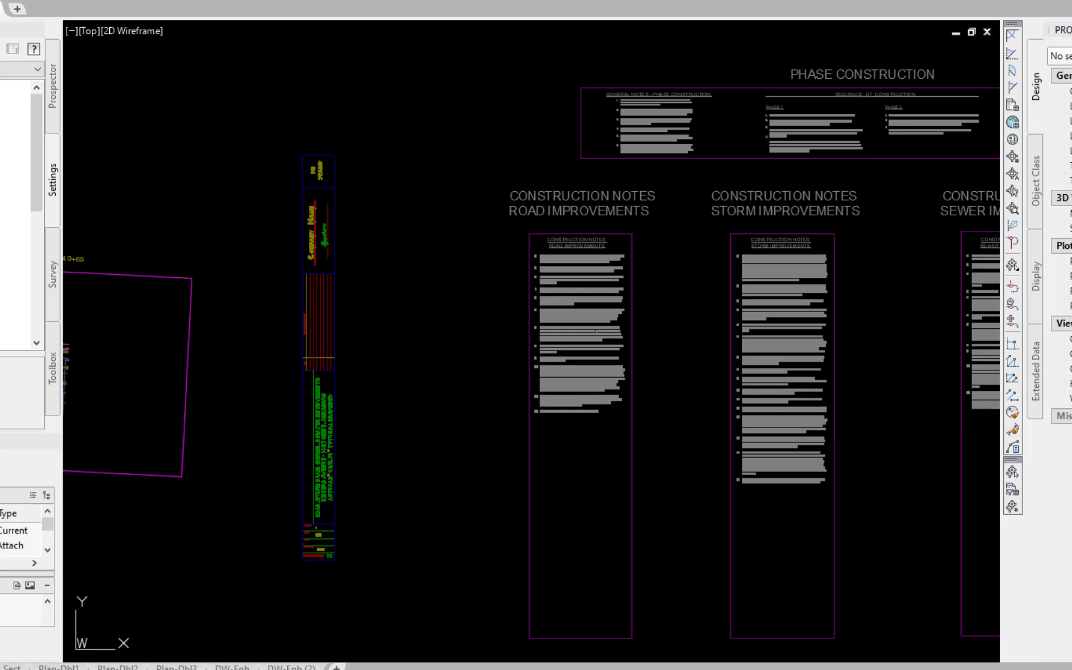
click(995, 659)
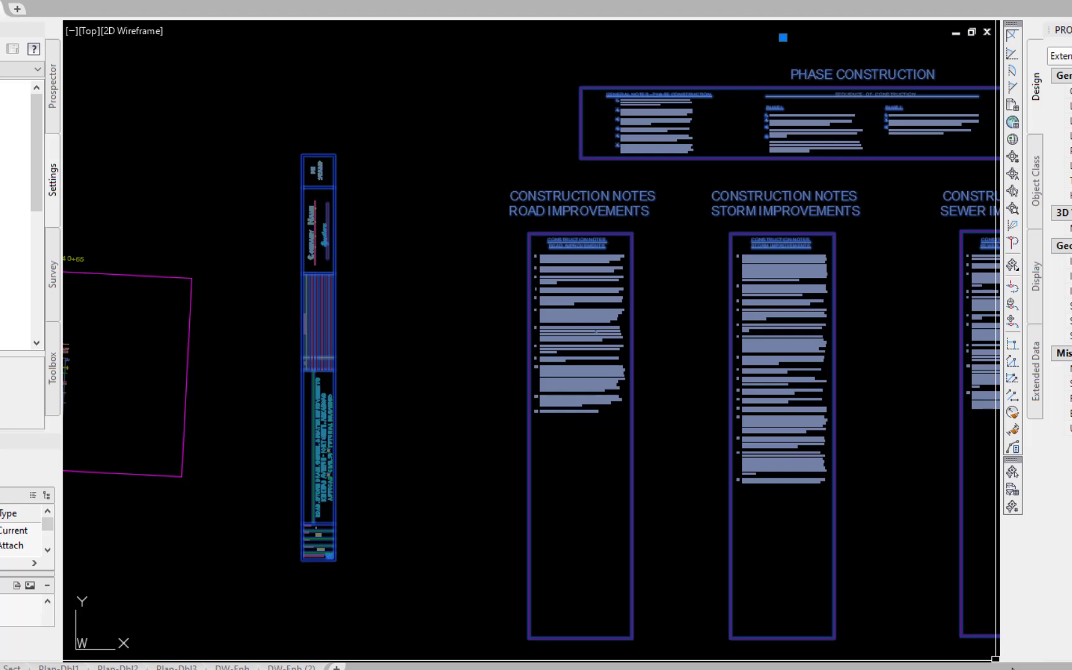
key(Escape)
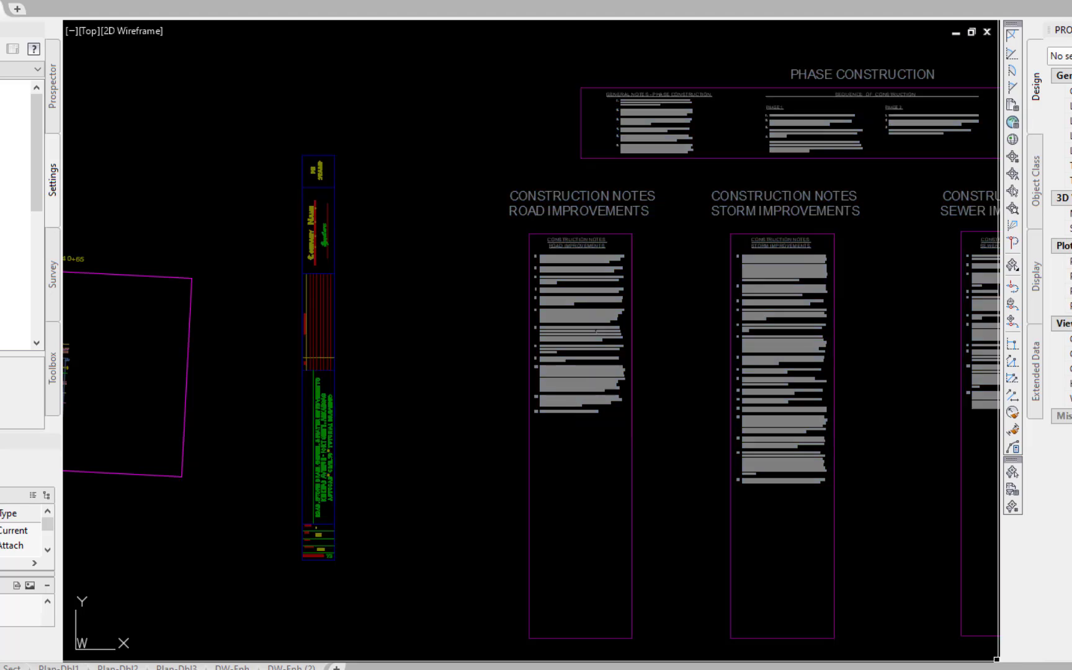